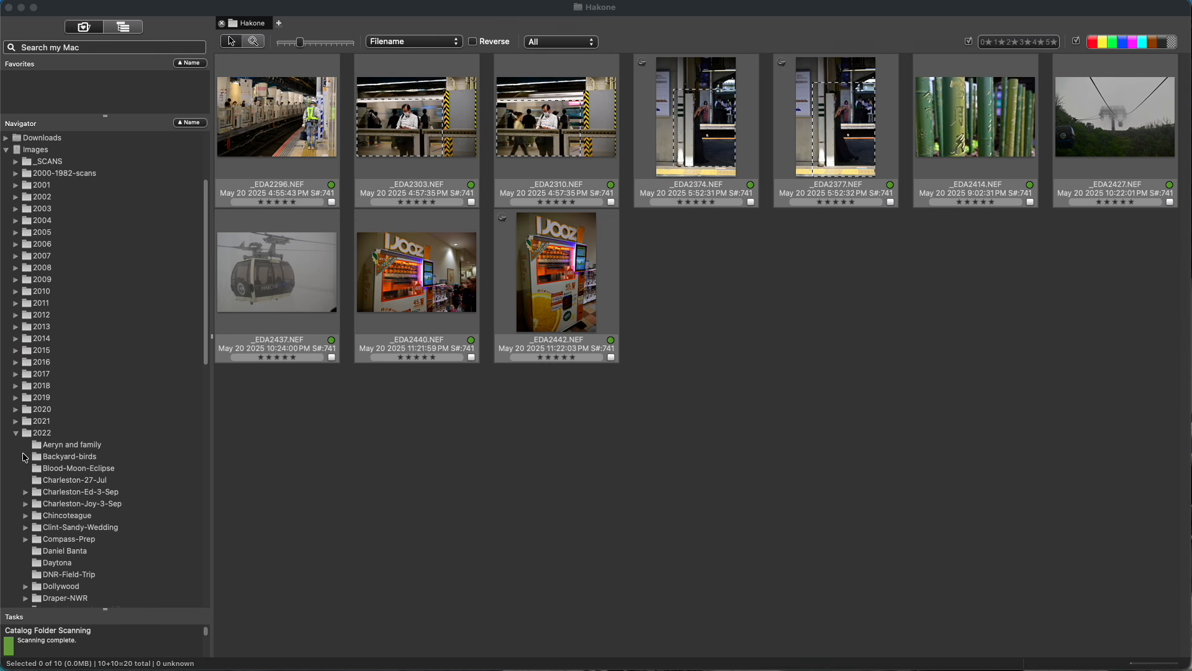
Expand the Backyard-birds folder under 2022 and open its Aug-1 subfolder as a contact sheet.
left_click(26, 459)
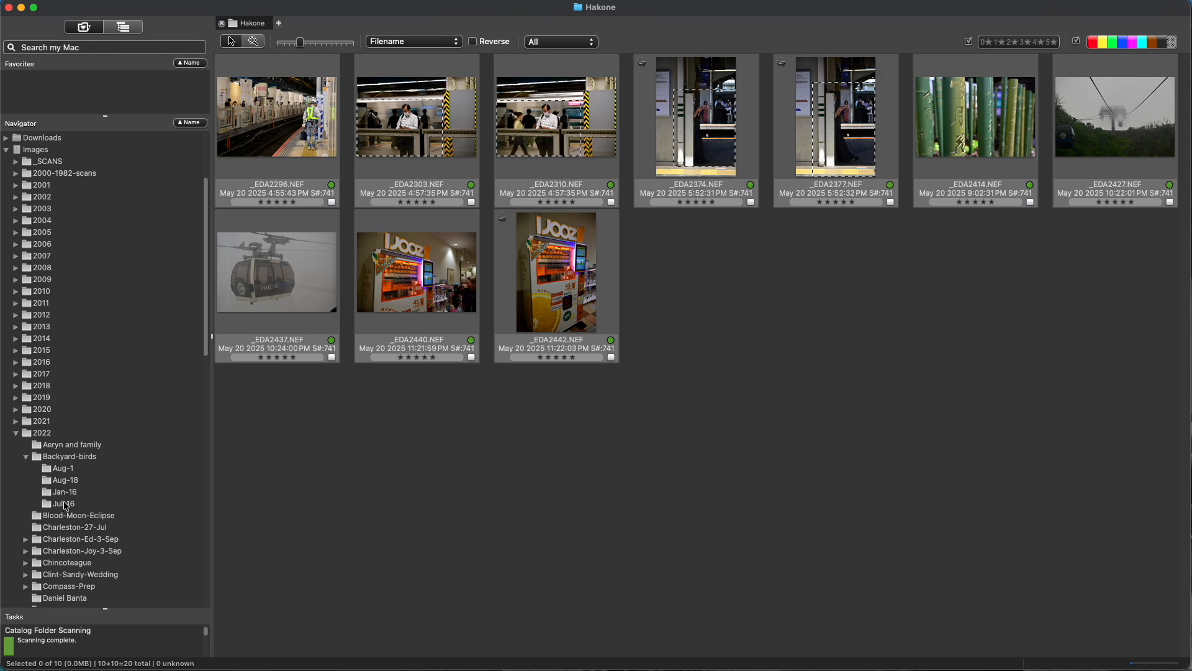
double_click(68, 459)
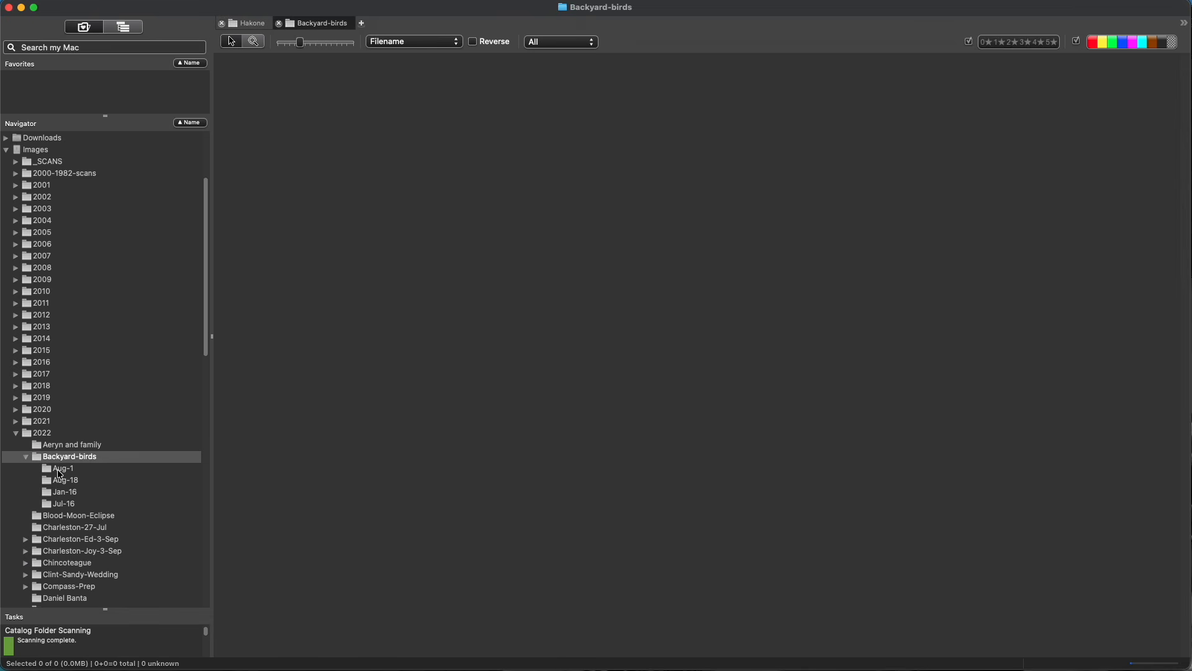
double_click(59, 469)
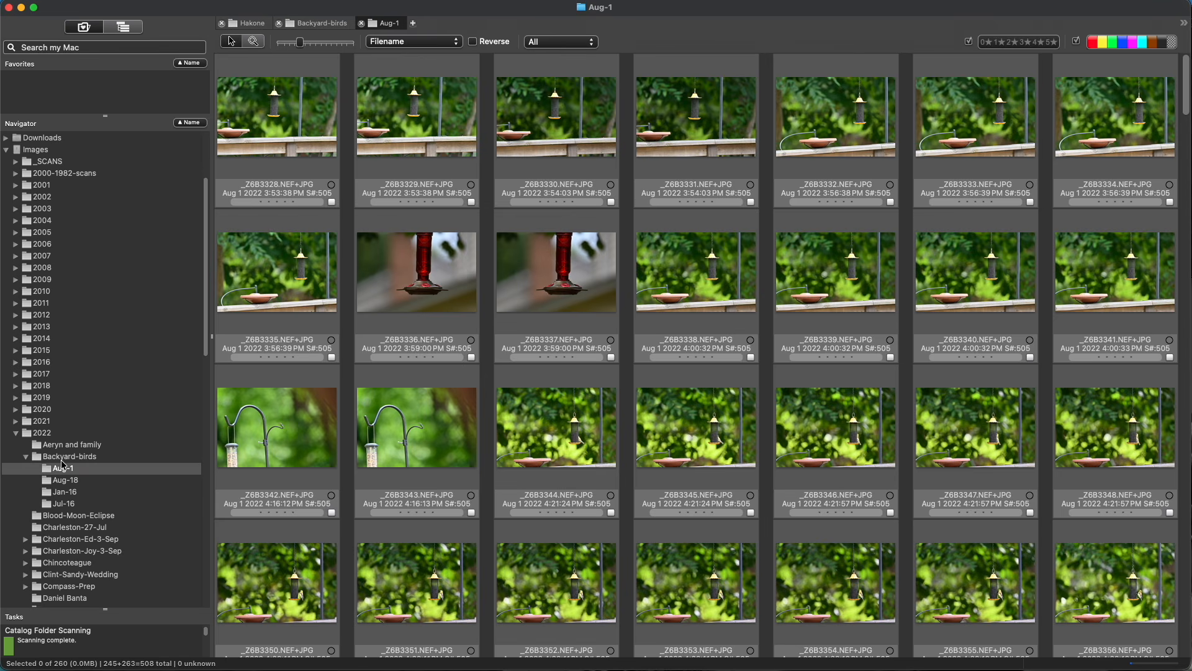
left_click(64, 459)
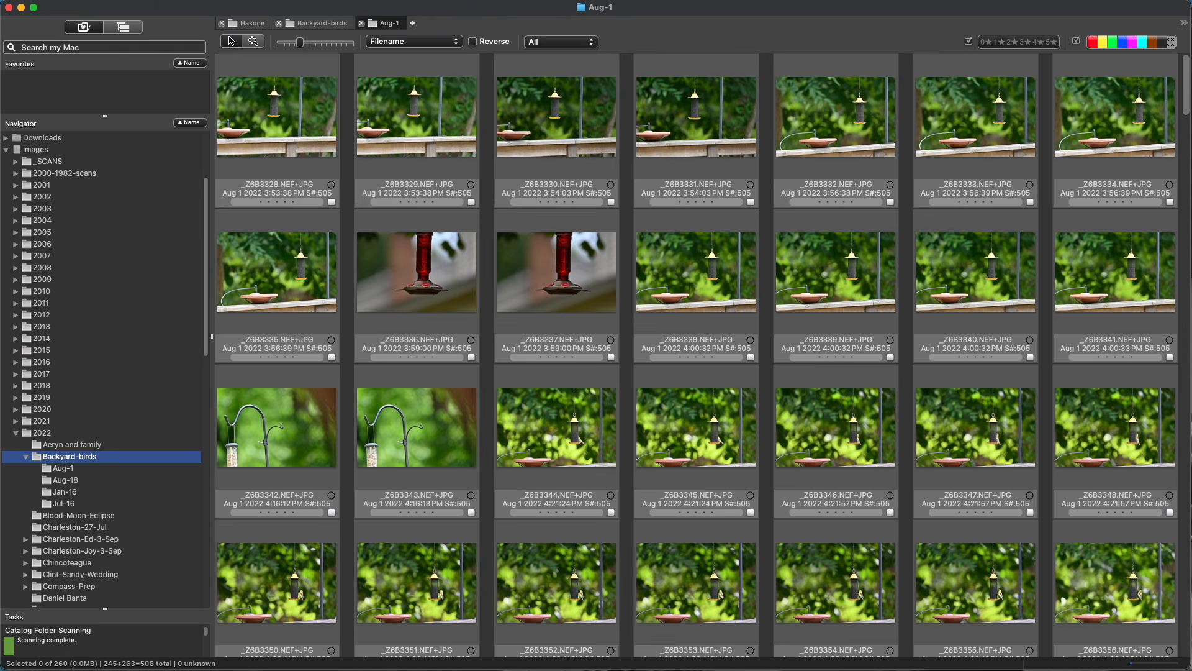
left_click(143, 3)
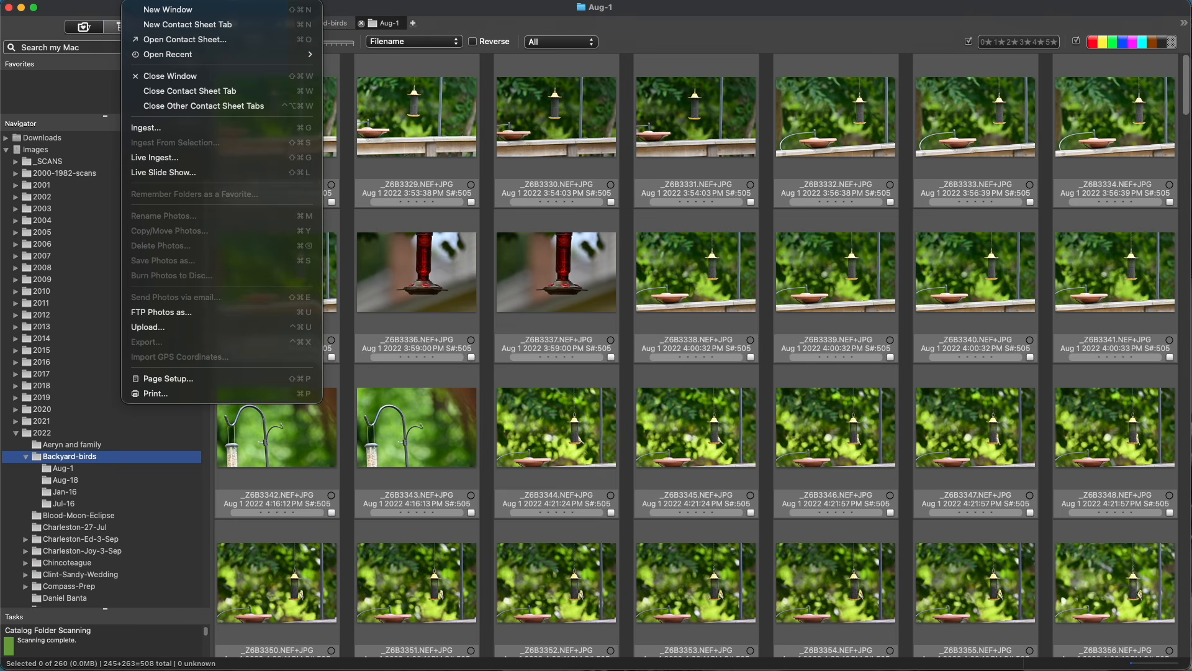
mouse_move(169, 1)
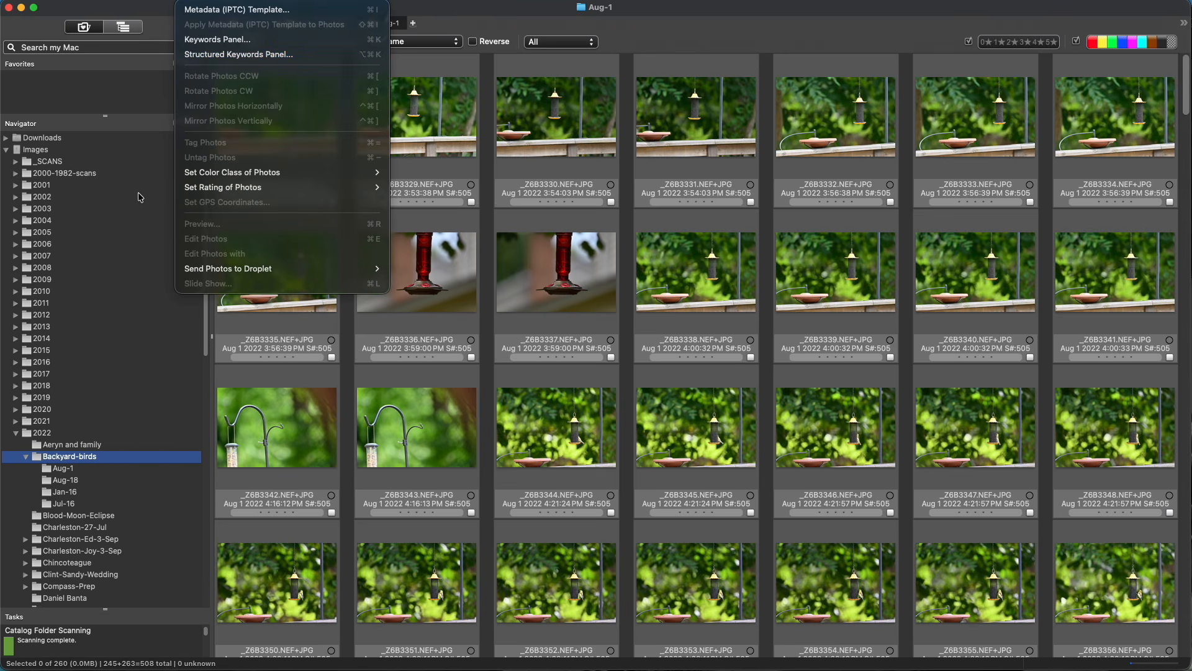
left_click(132, 124)
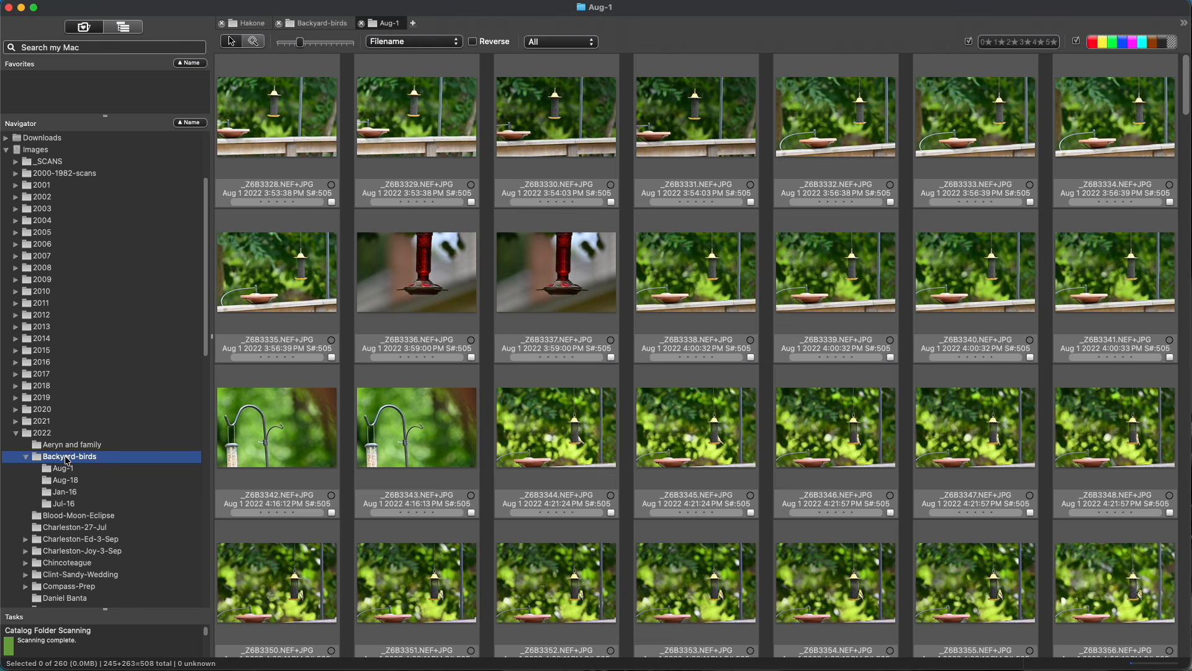
Create a new folder named test inside Backyard-birds and move it into the Jul-16 folder.
right_click(67, 459)
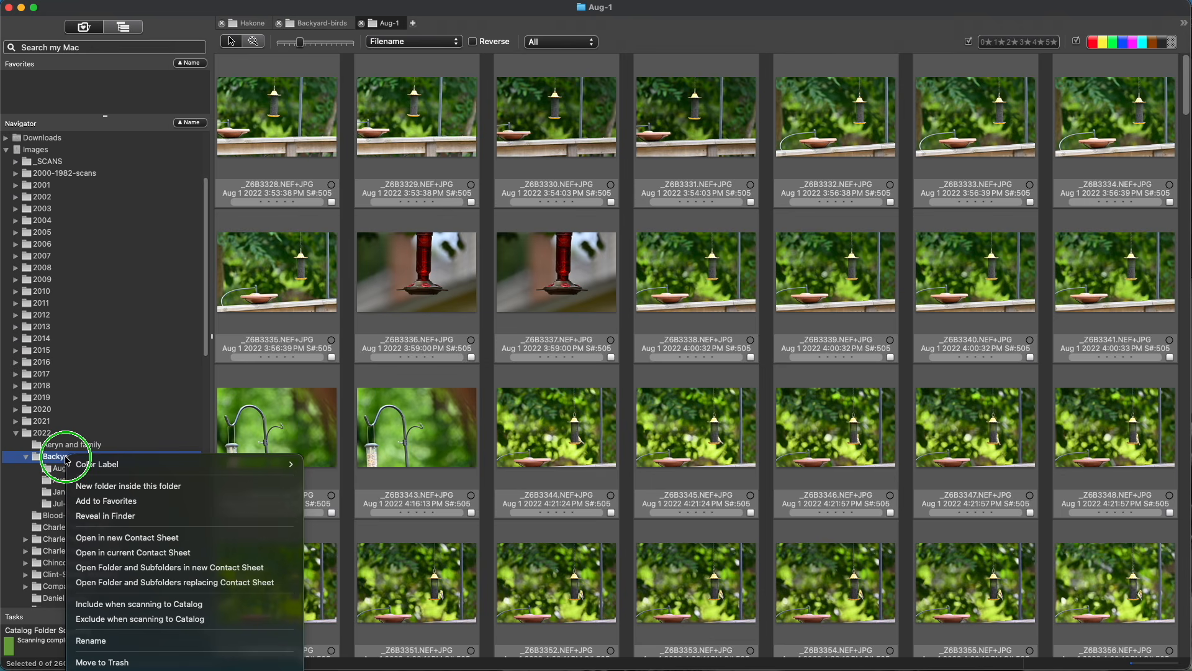
left_click(137, 488)
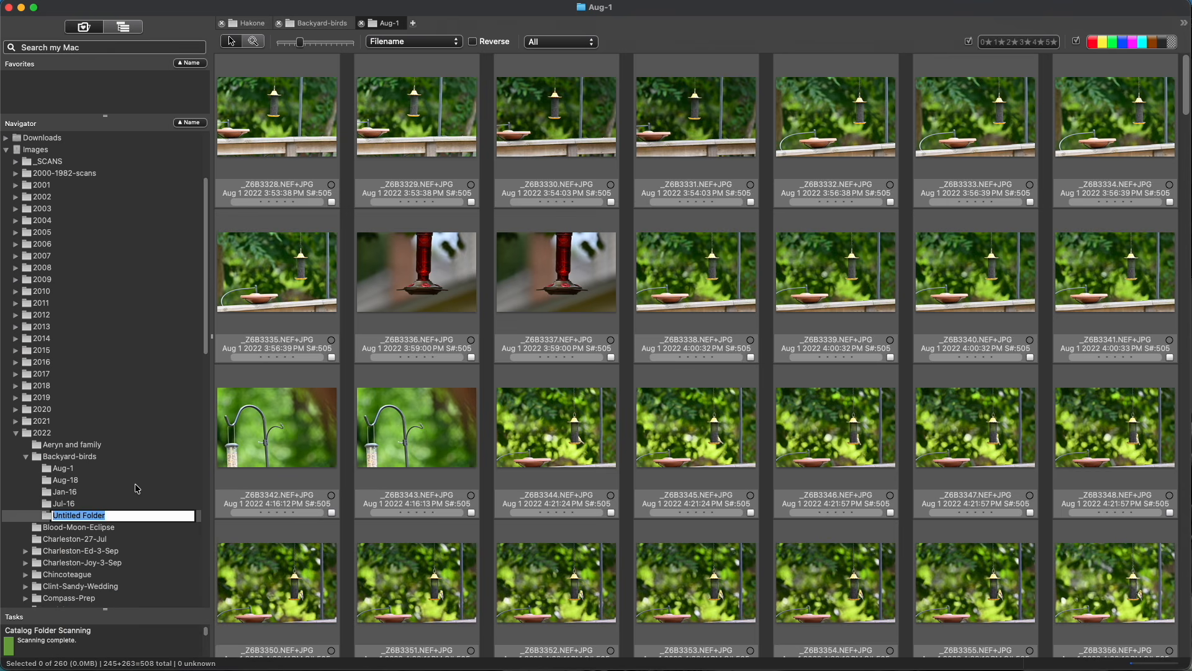
type("test")
key("Return")
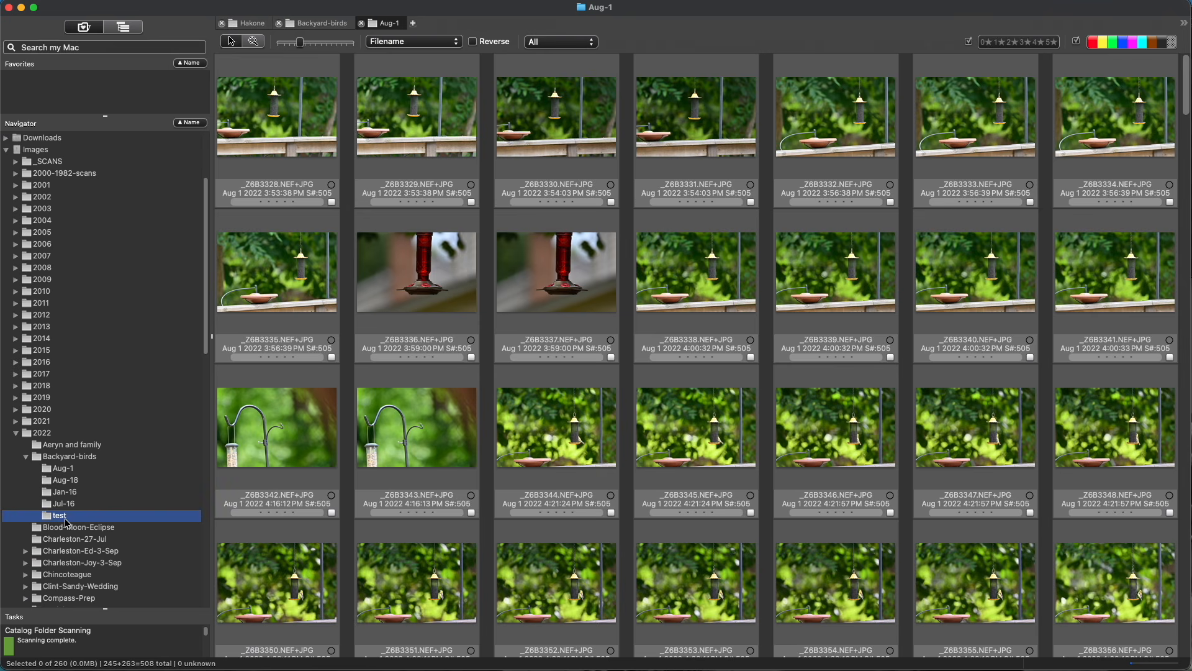
left_click_drag(65, 520, 63, 509)
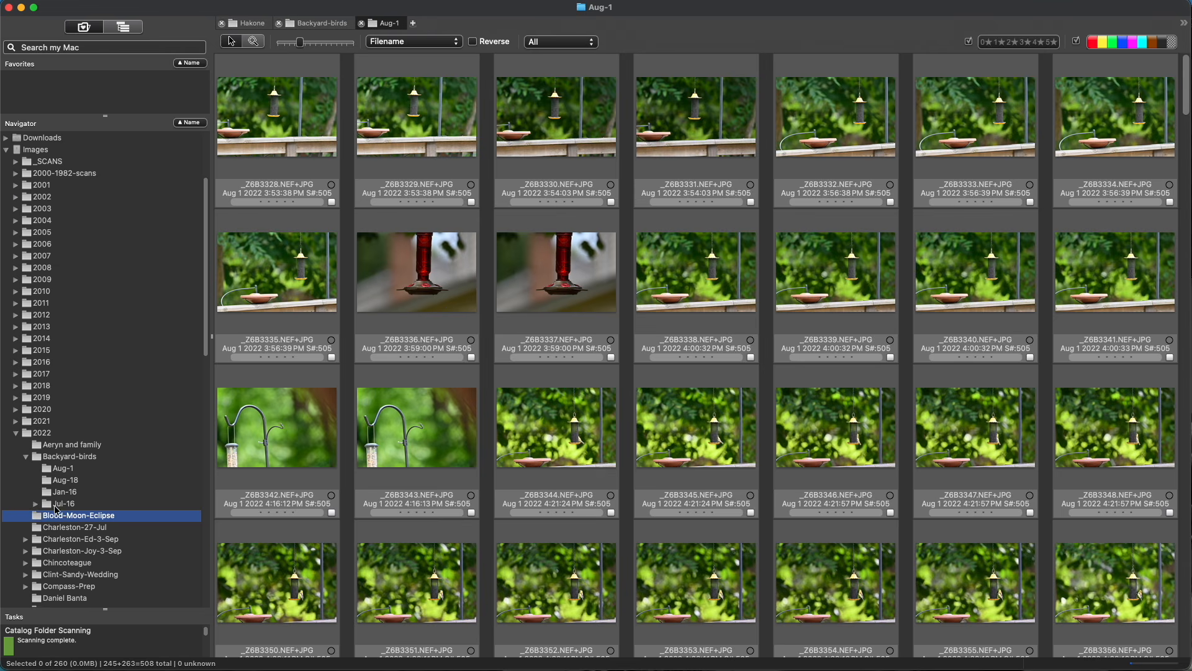
Move the test folder inside Jul-16 to the Trash.
left_click(36, 504)
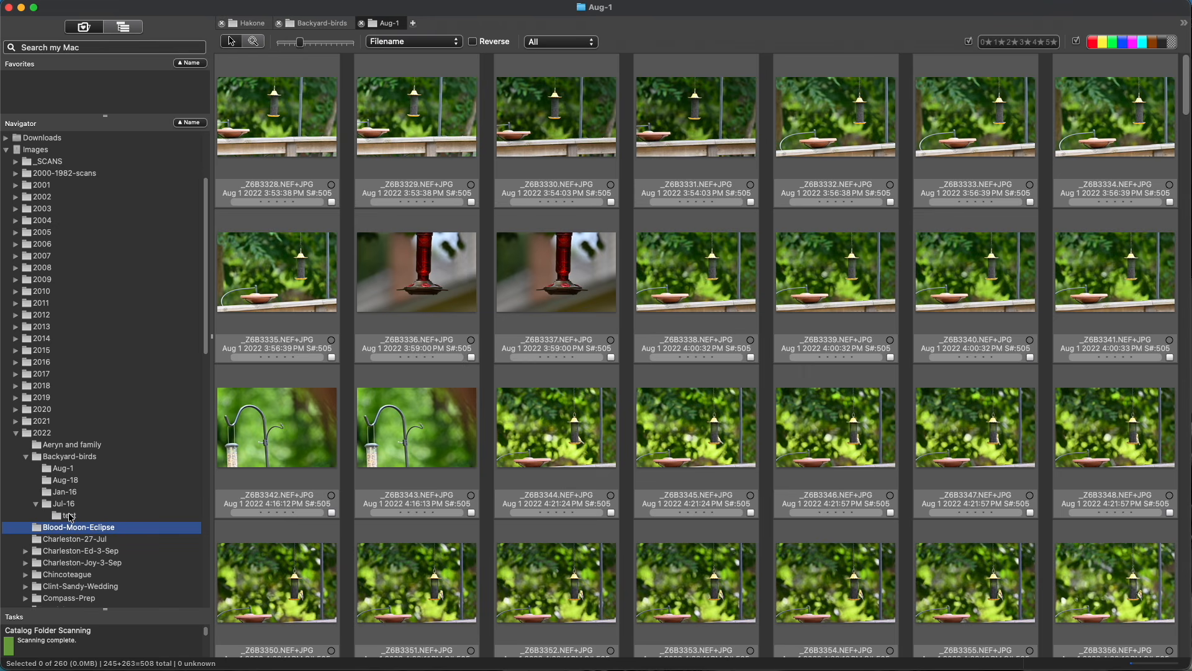
left_click(70, 515)
right_click(70, 516)
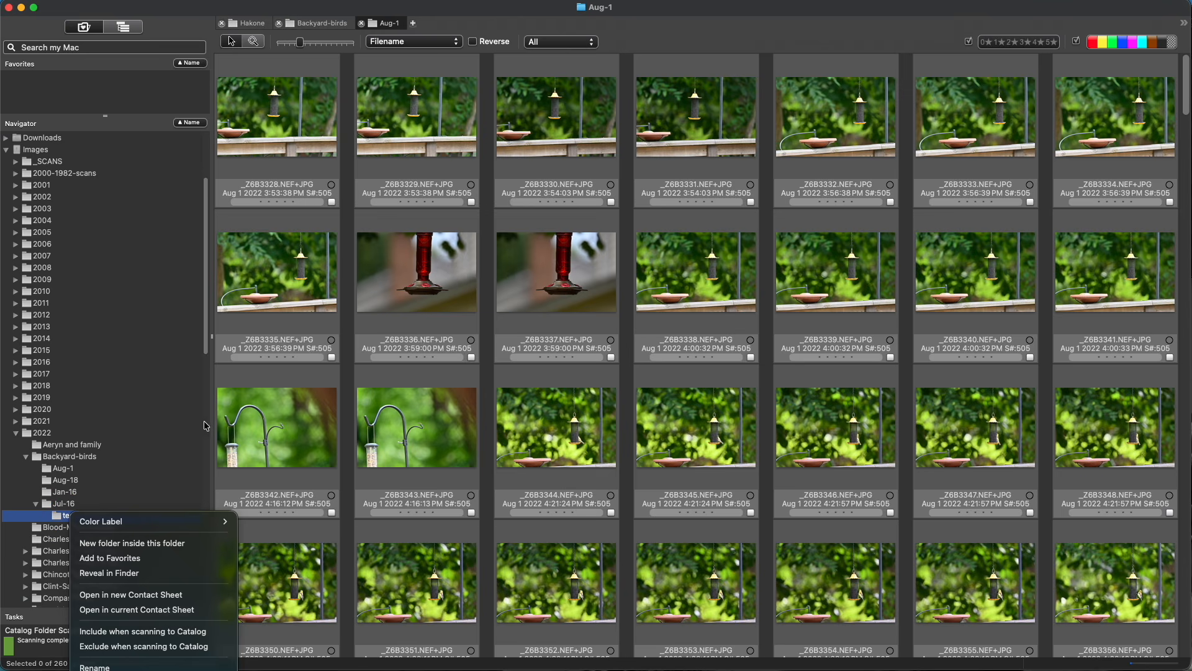
mouse_move(144, 528)
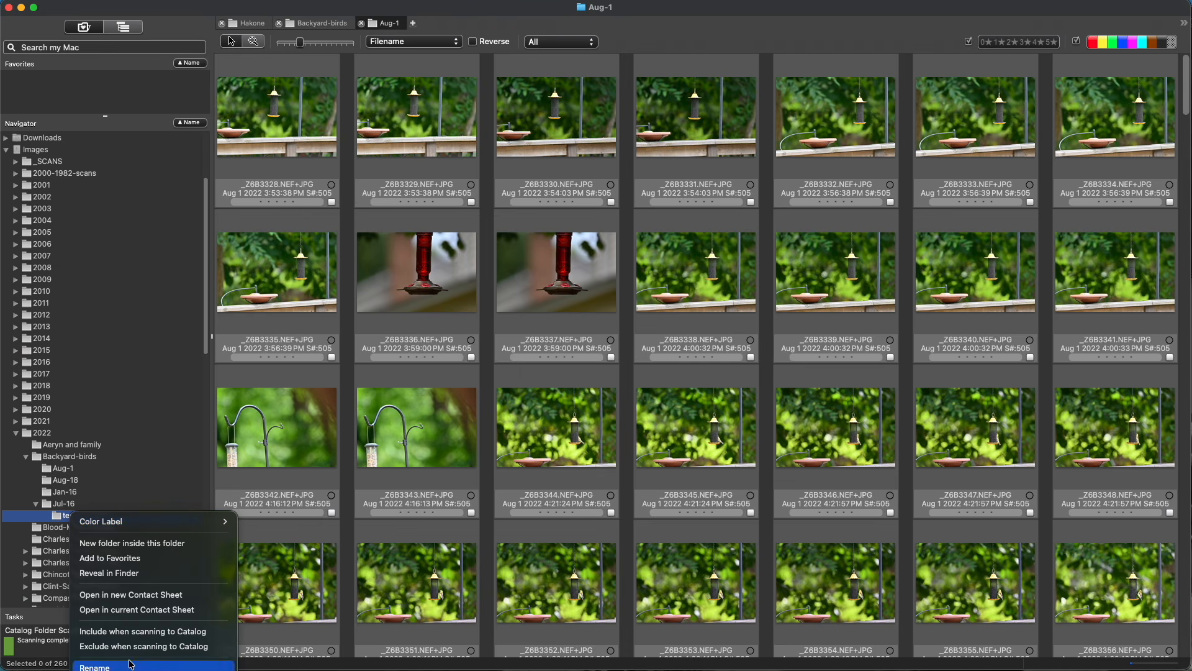
left_click(99, 670)
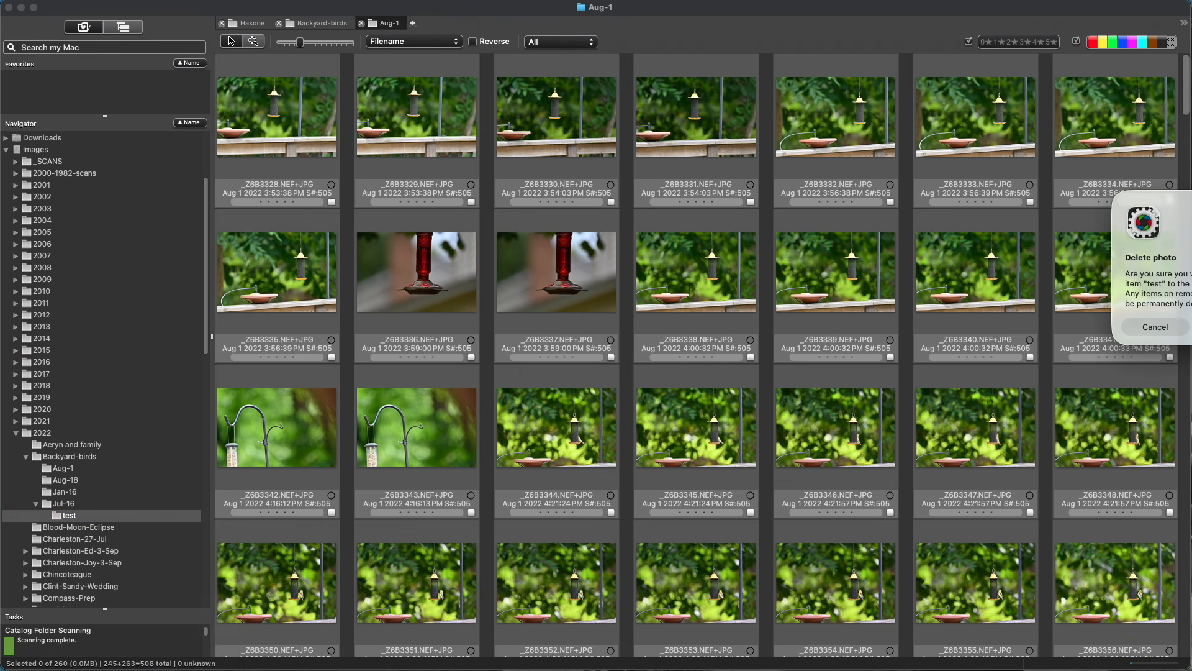
left_click(1191, 327)
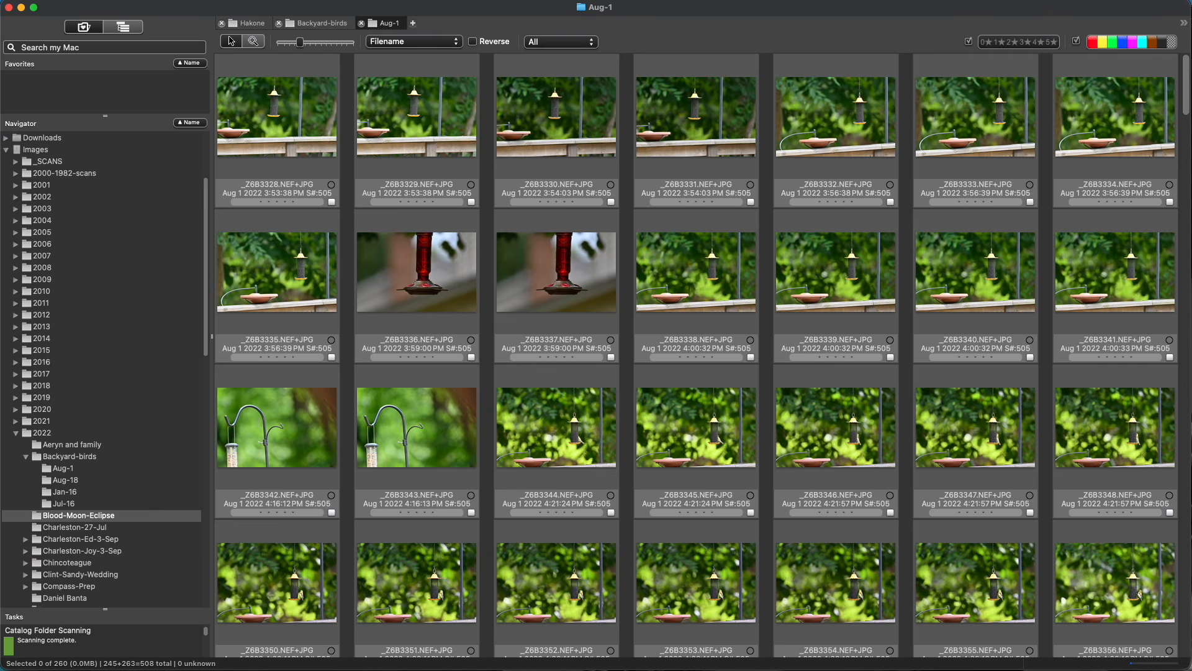
Select all photos in the Aug-1 contact sheet and open the Metadata (IPTC) Template for them.
left_click(60, 469)
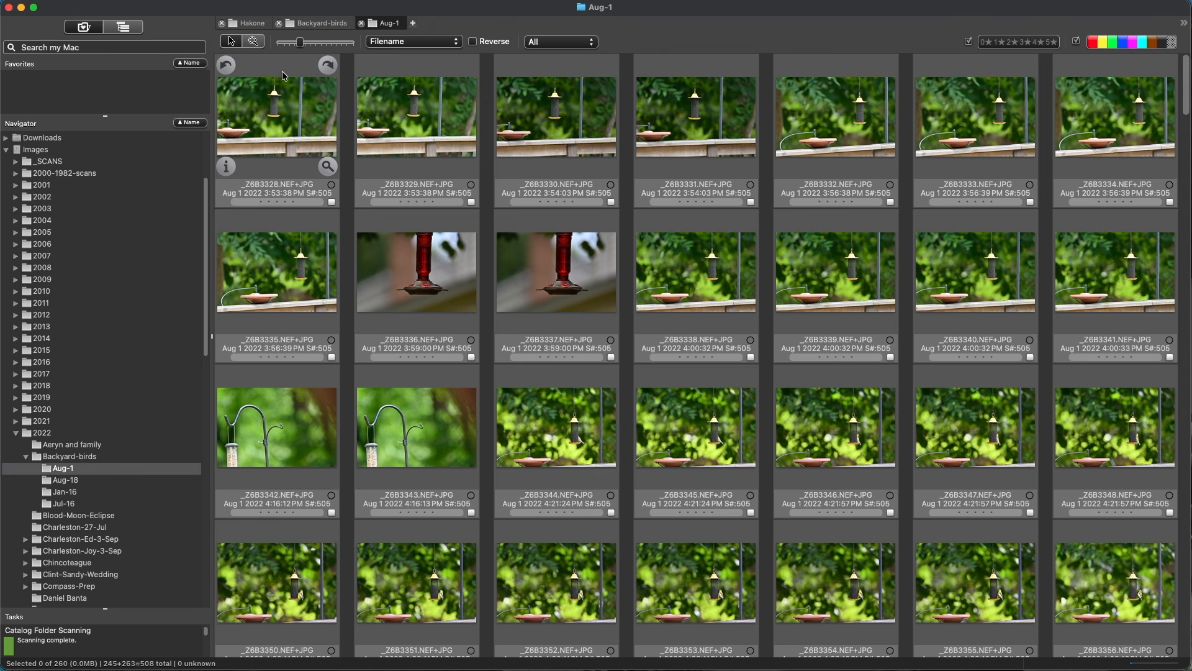
key("super+a")
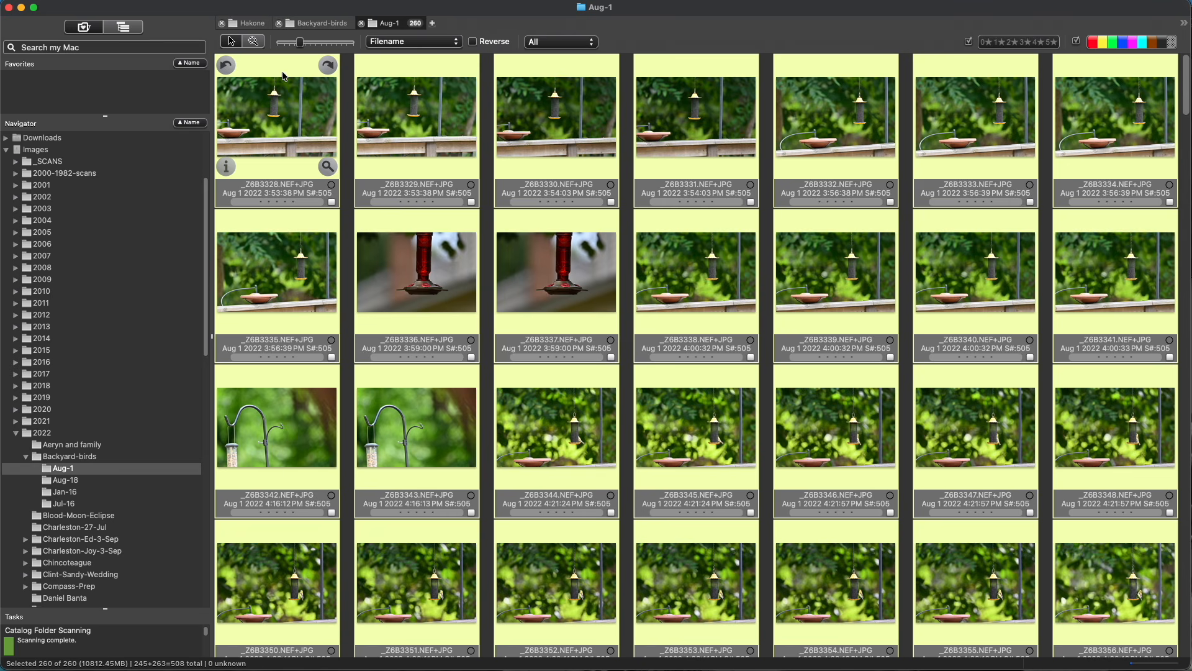
left_click(191, 7)
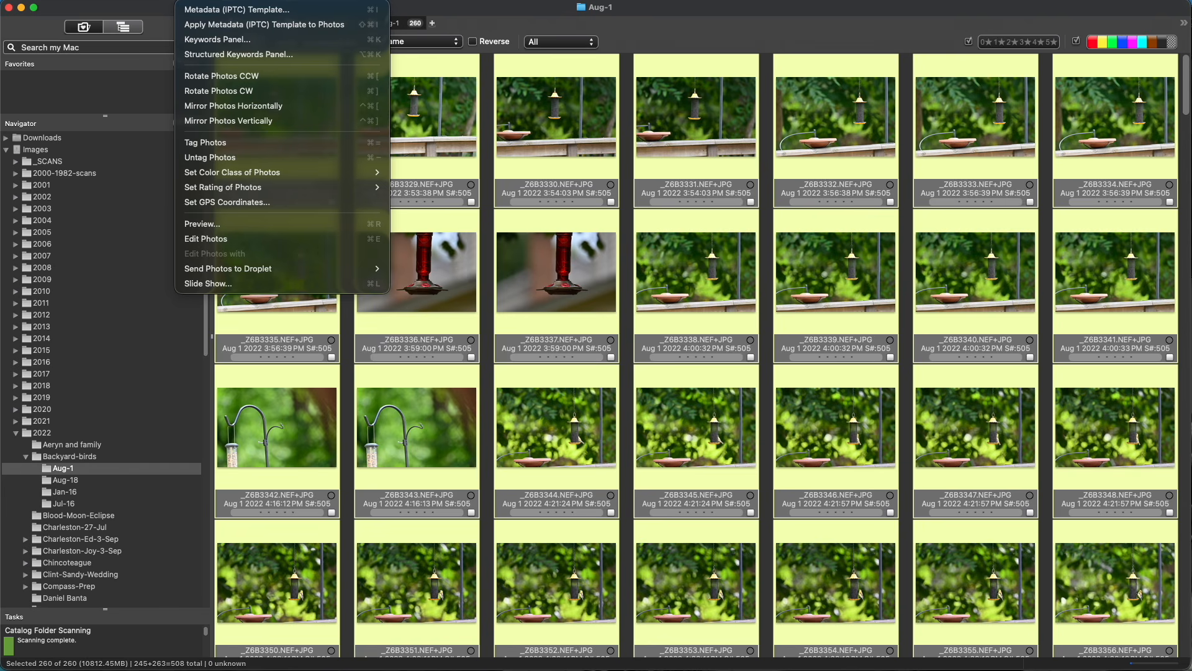
left_click(201, 10)
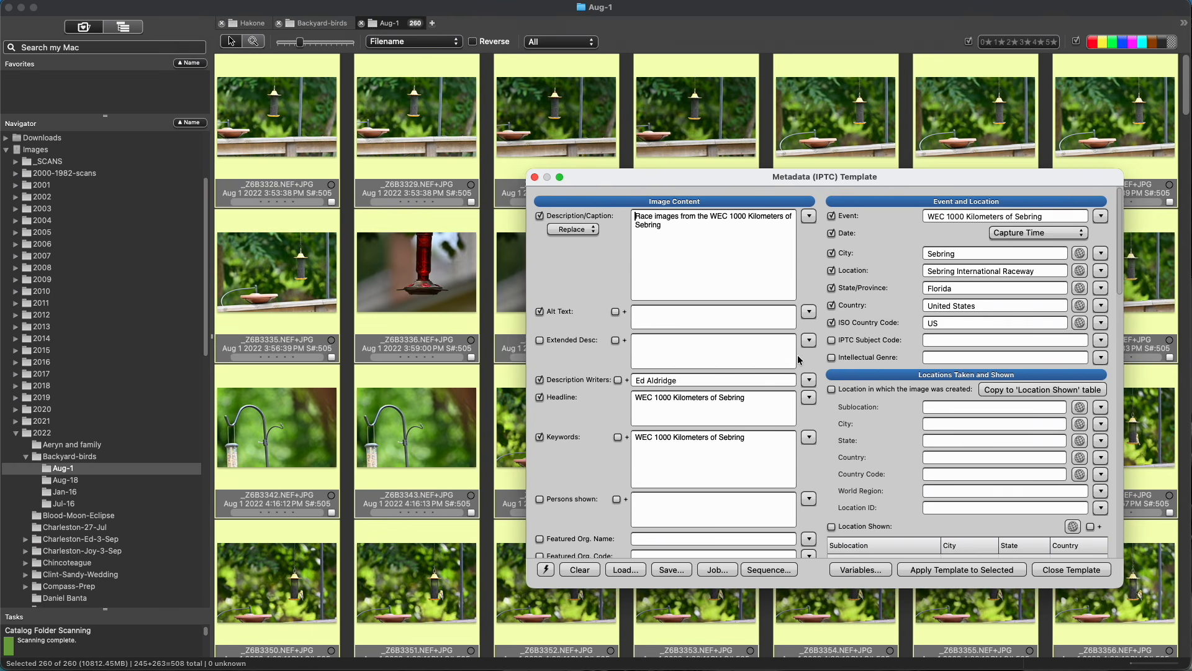
left_click_drag(940, 179, 930, 128)
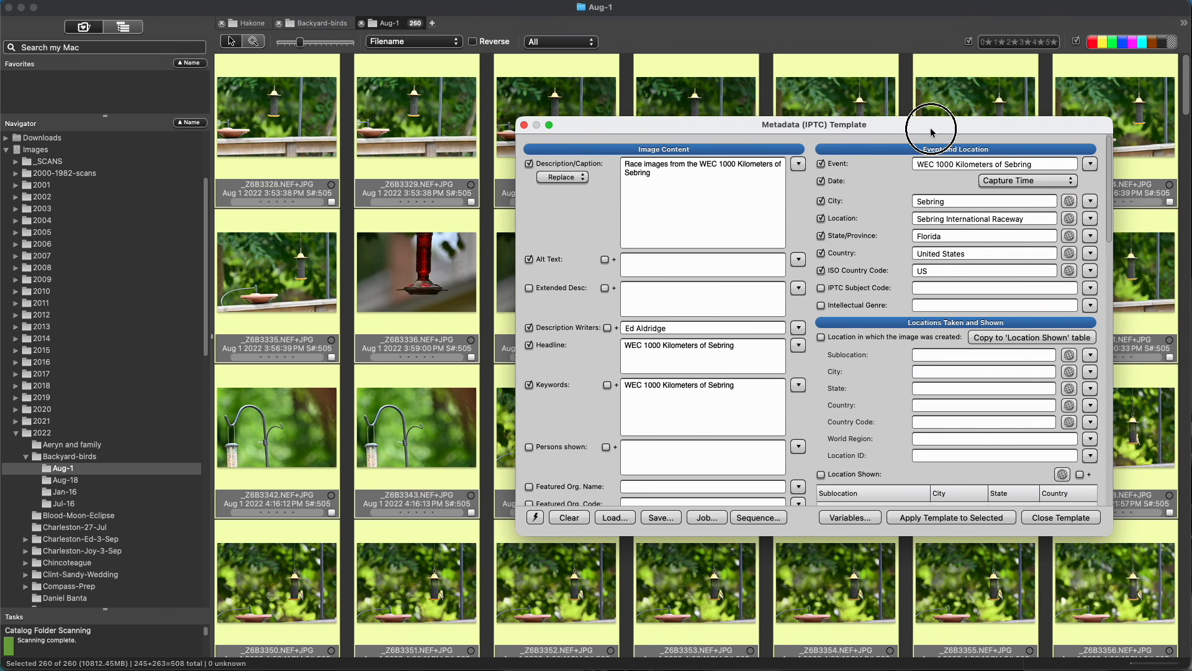
Replace the template's Description/Caption text with the variable {folder}.
left_click(655, 175)
left_click_drag(651, 175, 621, 159)
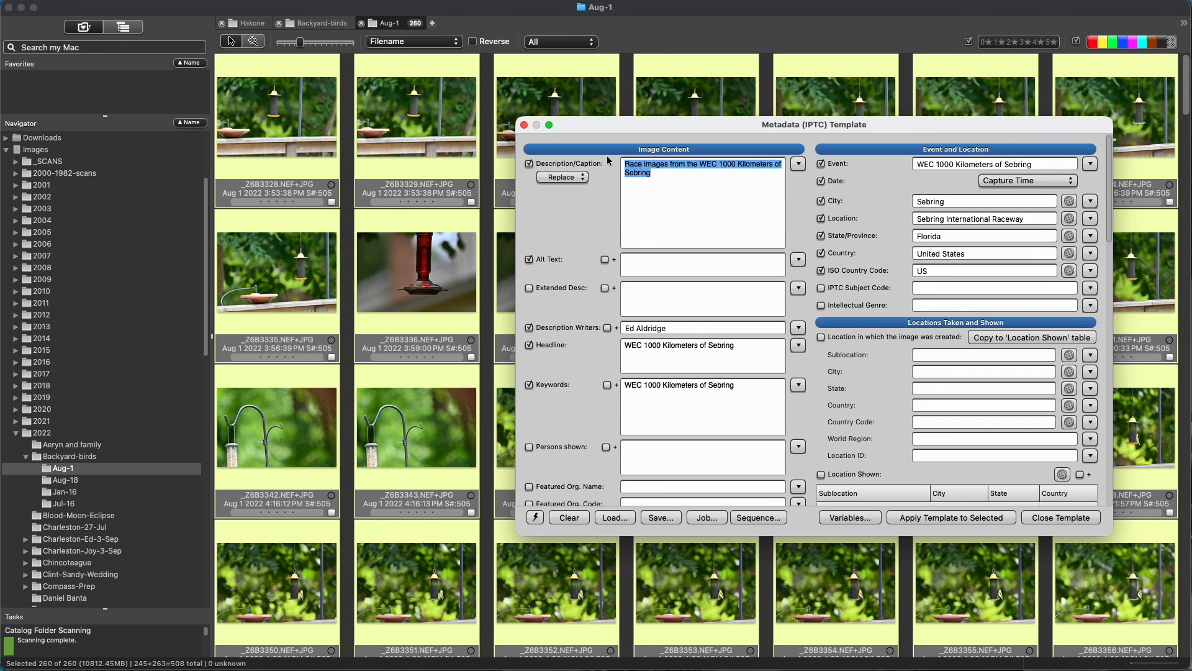
key("BackSpace")
type("{folder")
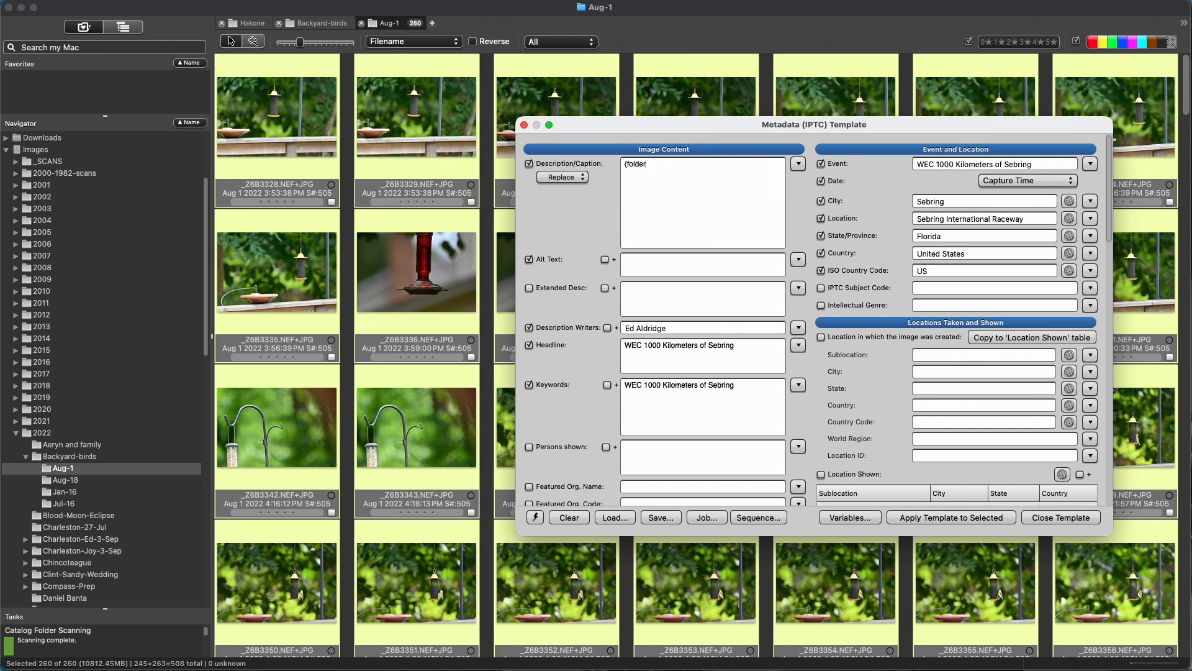
type("}")
Copy the {folder} variable from the caption into the Event, Headline and Keywords fields, replacing their contents.
left_click_drag(653, 163, 619, 162)
key("super+c")
left_click(1034, 164)
left_click_drag(1034, 164, 905, 155)
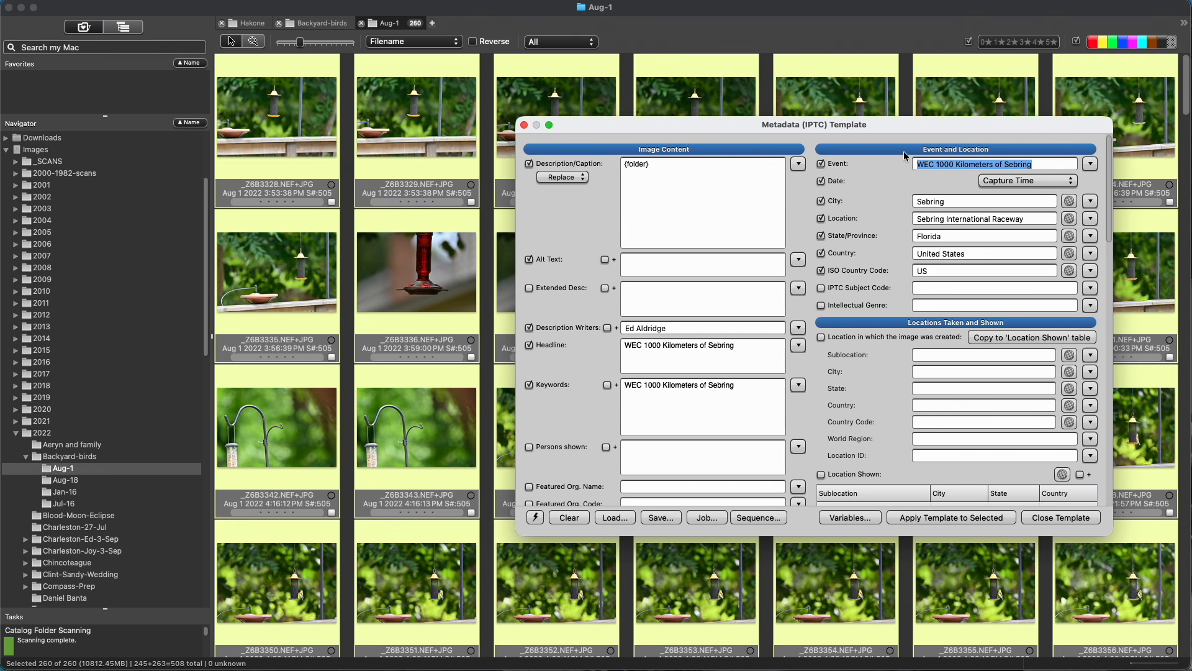
key("super+v")
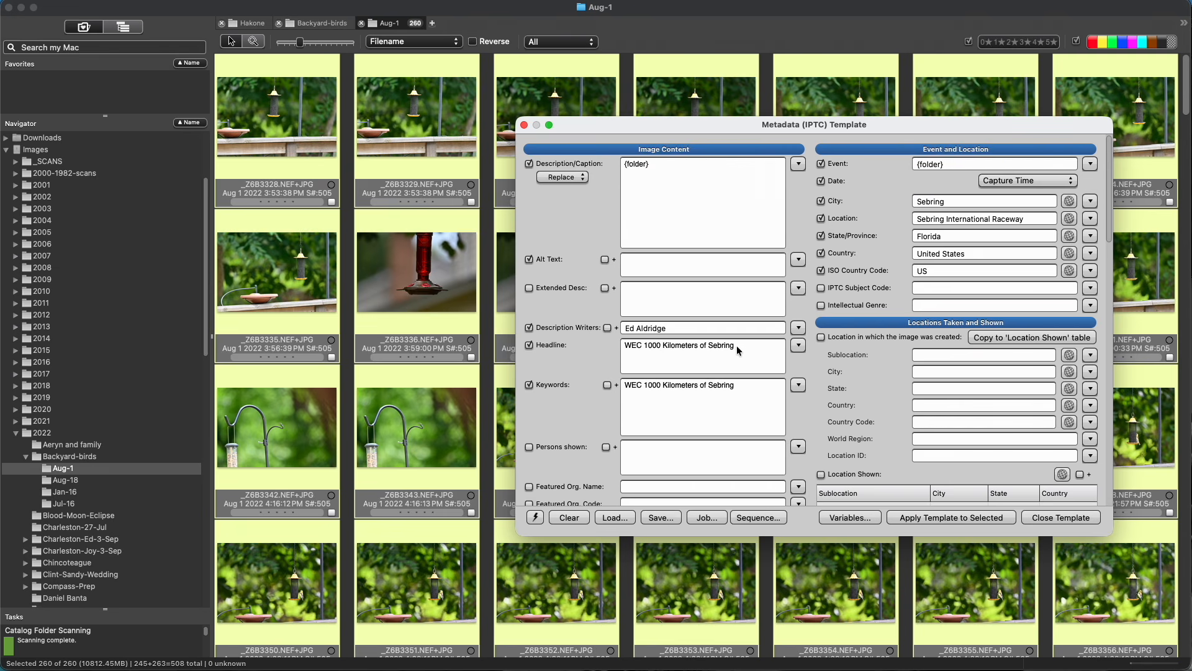
left_click_drag(739, 350, 602, 333)
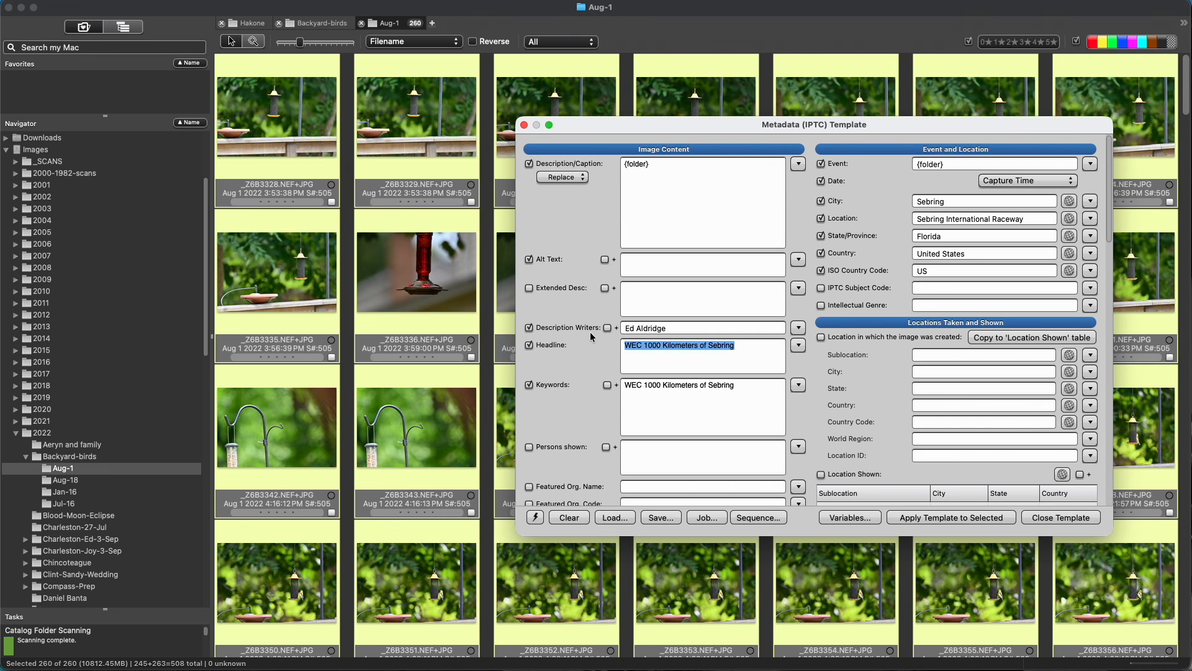
key("super+v")
left_click_drag(742, 384, 631, 377)
key("super+v")
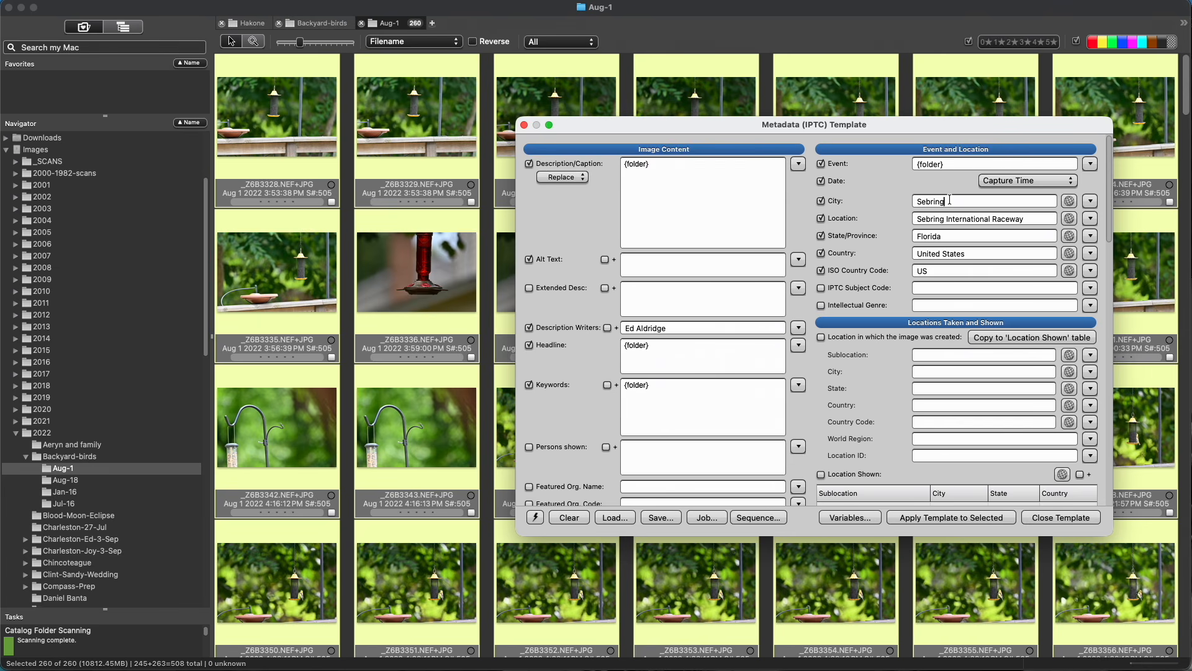
Set the template's City under Event and Location to Rock Hill.
key("BackSpace")
key("BackSpace")
key("BackSpace")
key("BackSpace")
key("BackSpace")
key("BackSpace")
key("BackSpace")
type("Rock Hill")
Clear the template's Location field and set State/Province to South Carolina.
left_click_drag(1046, 219, 879, 225)
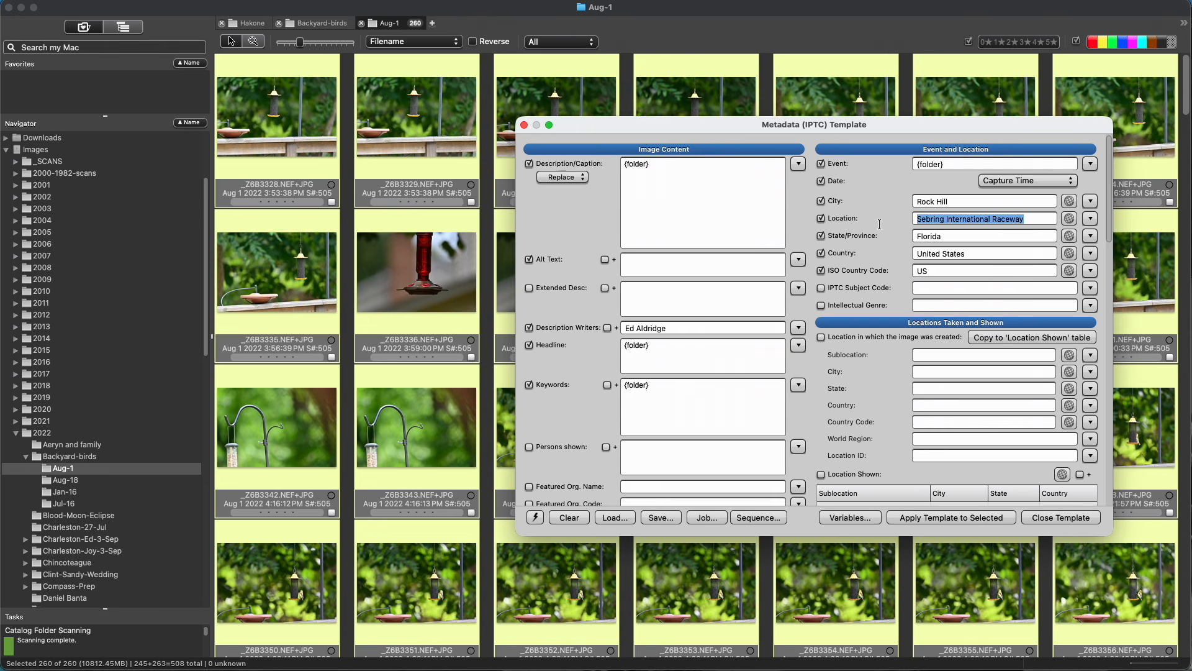
key("BackSpace")
left_click(955, 236)
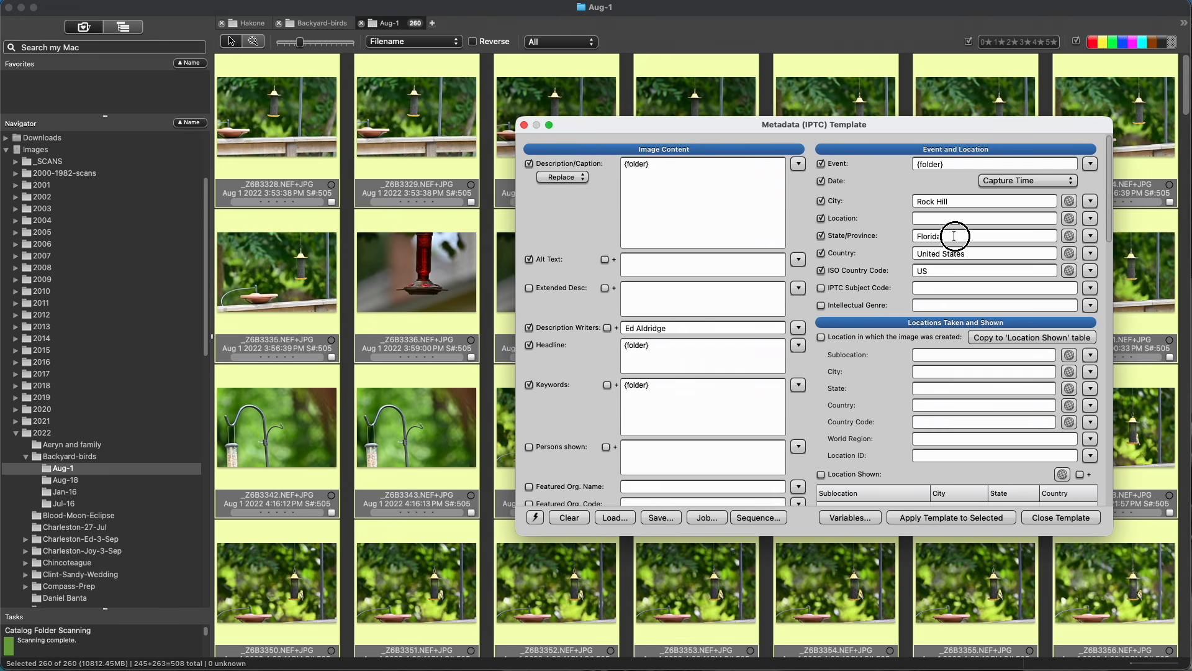
left_click_drag(954, 236, 880, 238)
type("South Carolina")
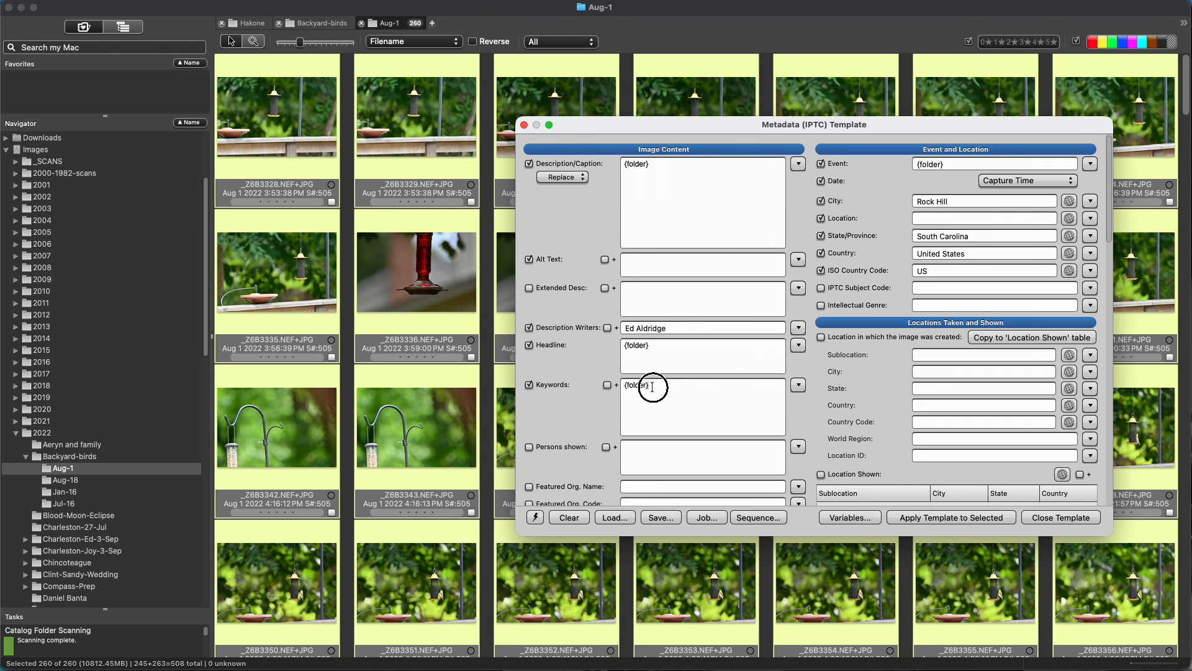
Replace the template's Keywords entry with "backyard, birds,".
left_click_drag(652, 385, 611, 386)
type("bach")
type(" y")
type("r")
type("ards")
key("BackSpace")
key("BackSpace")
key("BackSpace")
key("BackSpace")
key("BackSpace")
key("BackSpace")
type("kyard , birds,")
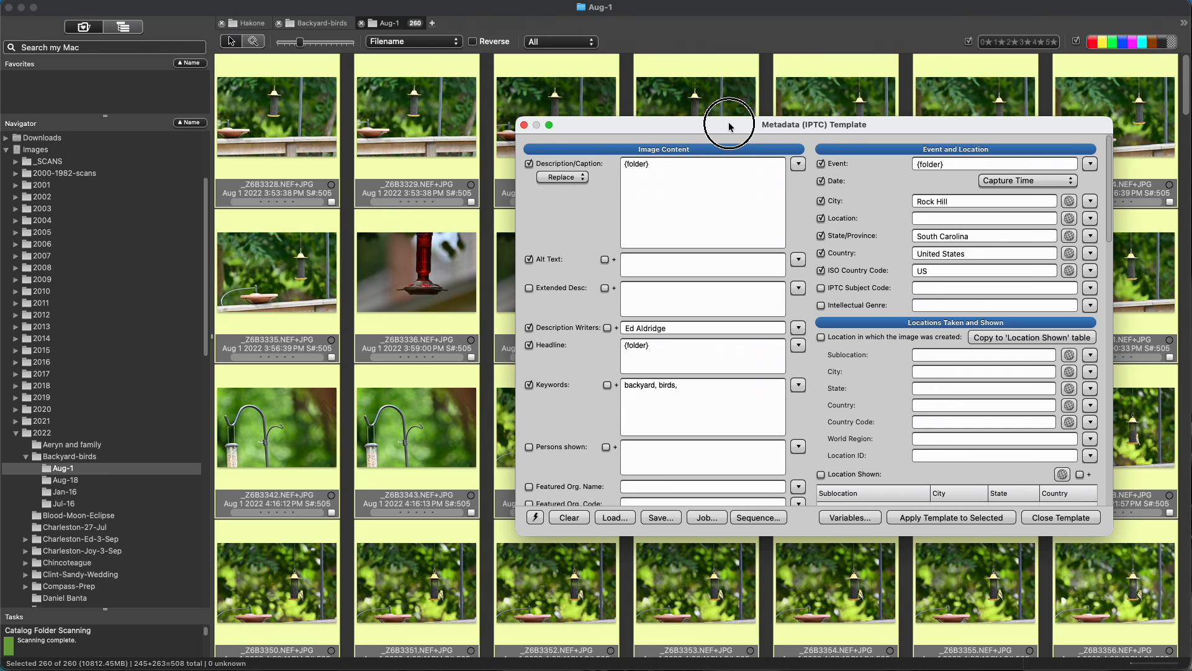
Apply the completed metadata template to all selected Aug-1 photos.
left_click_drag(724, 122, 562, 115)
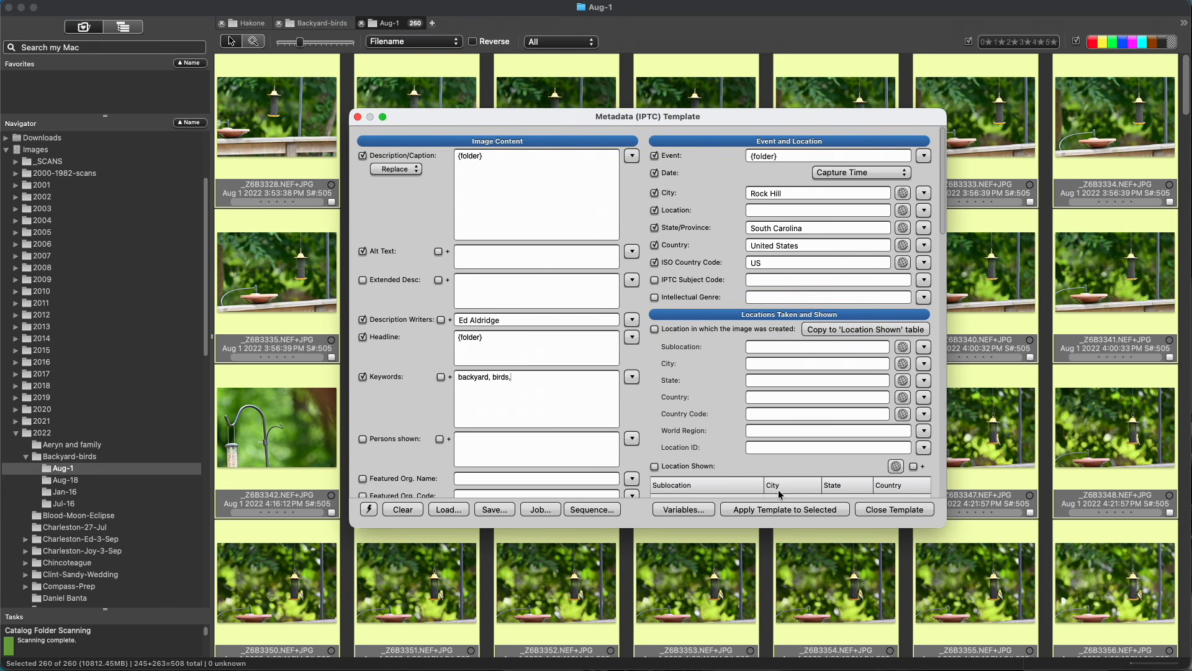
left_click(781, 509)
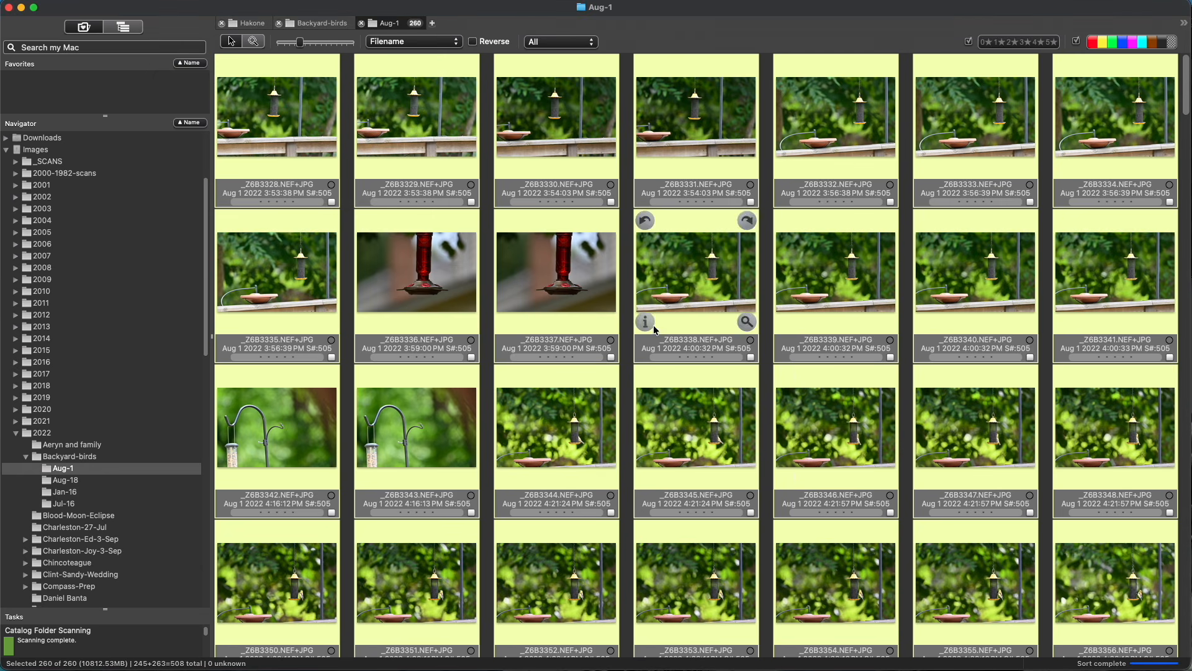
Open the IPTC metadata info of photo _Z6B3329 to check its caption, headline and keywords.
left_click(366, 168)
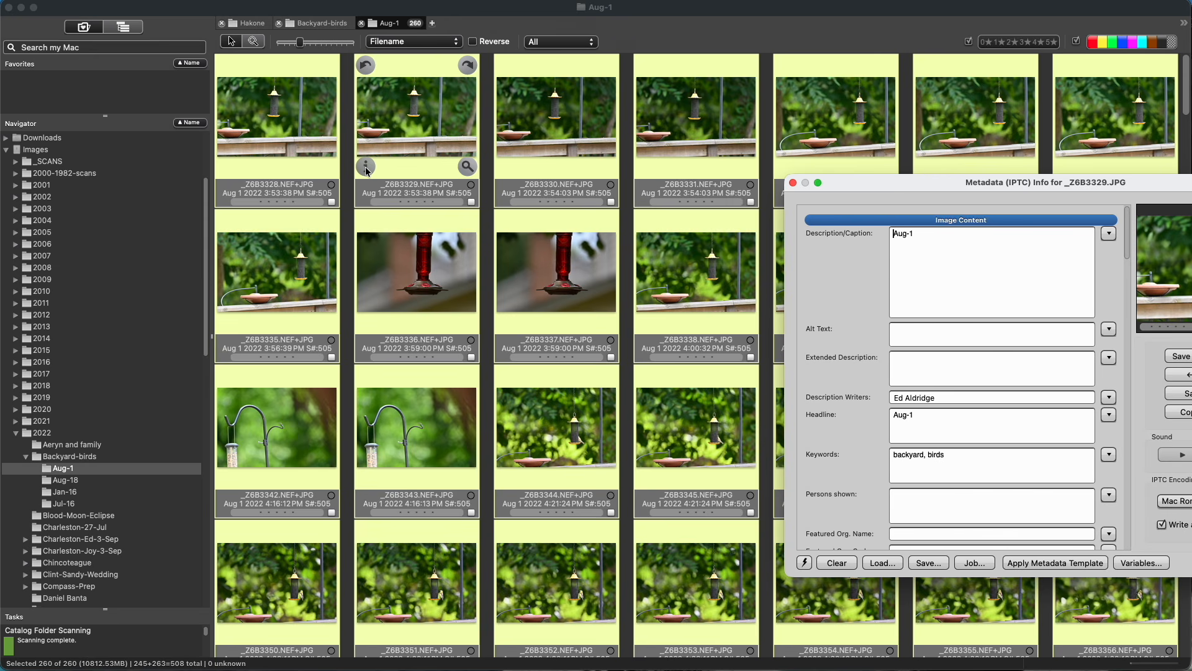
left_click_drag(1108, 183, 754, 138)
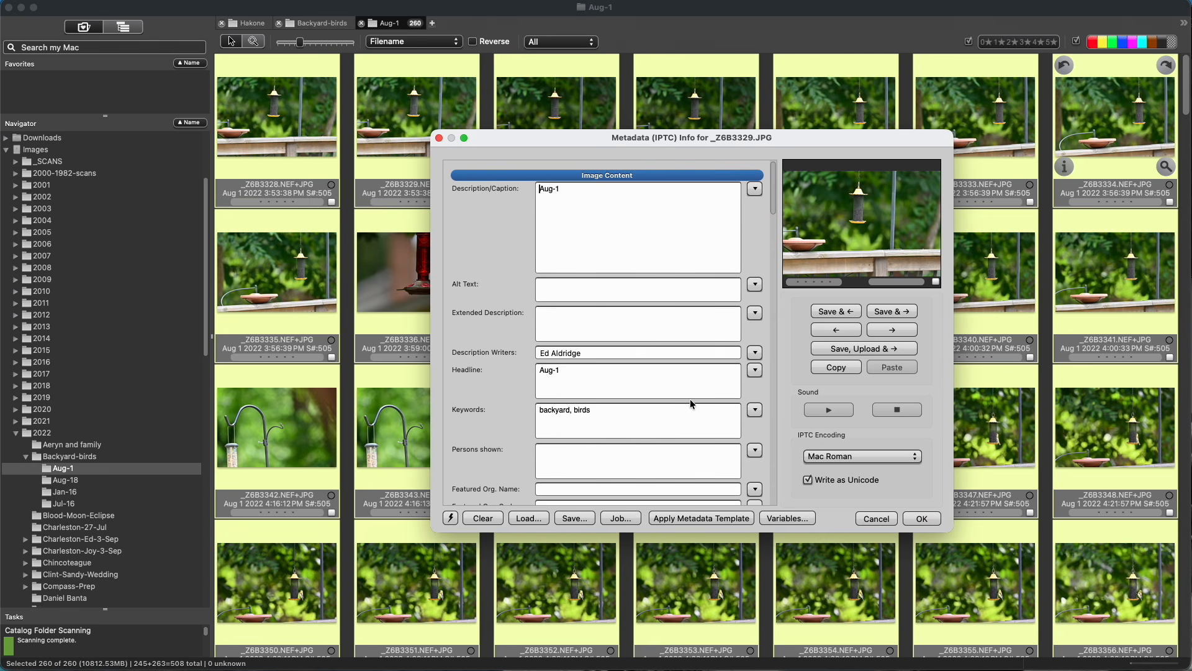
Examine the rights, event and location fields in the photo's IPTC metadata and close it without changes.
scroll(691, 403, "down", 5)
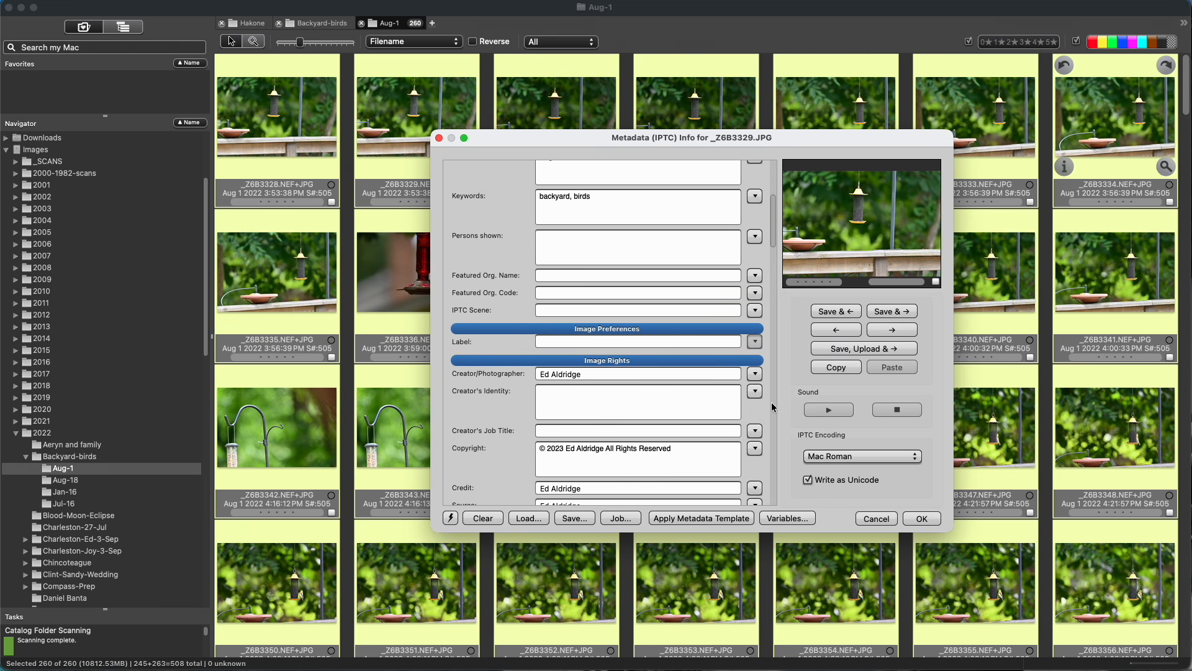
scroll(773, 407, "down", 7)
scroll(773, 407, "down", 2)
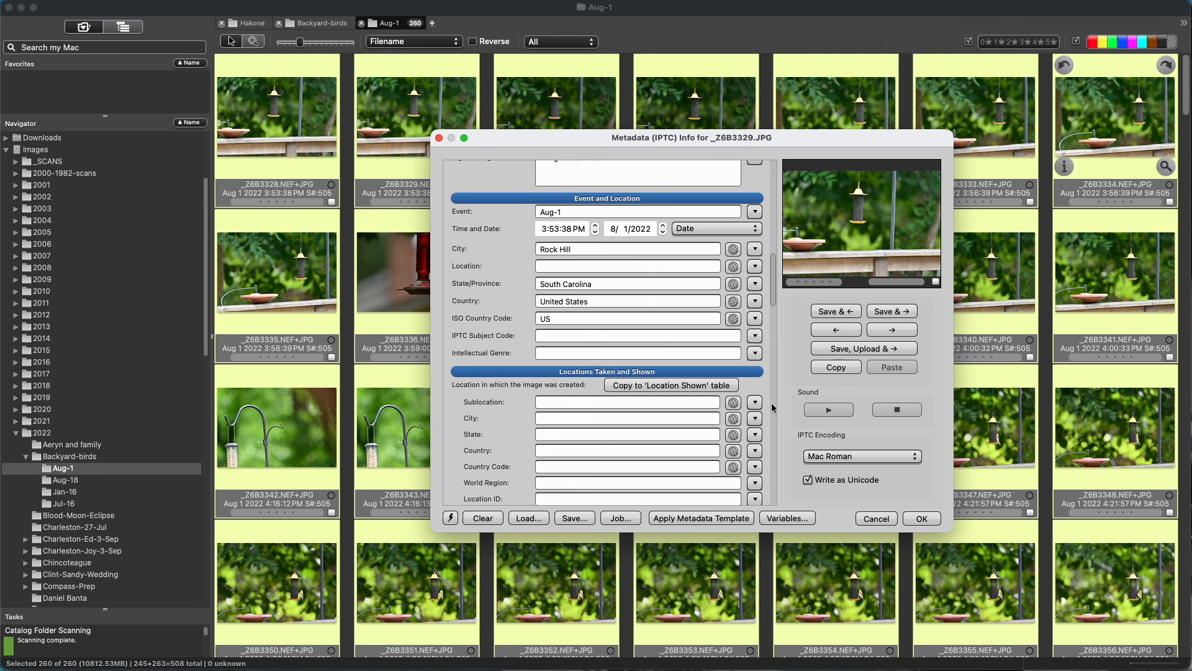
left_click(877, 517)
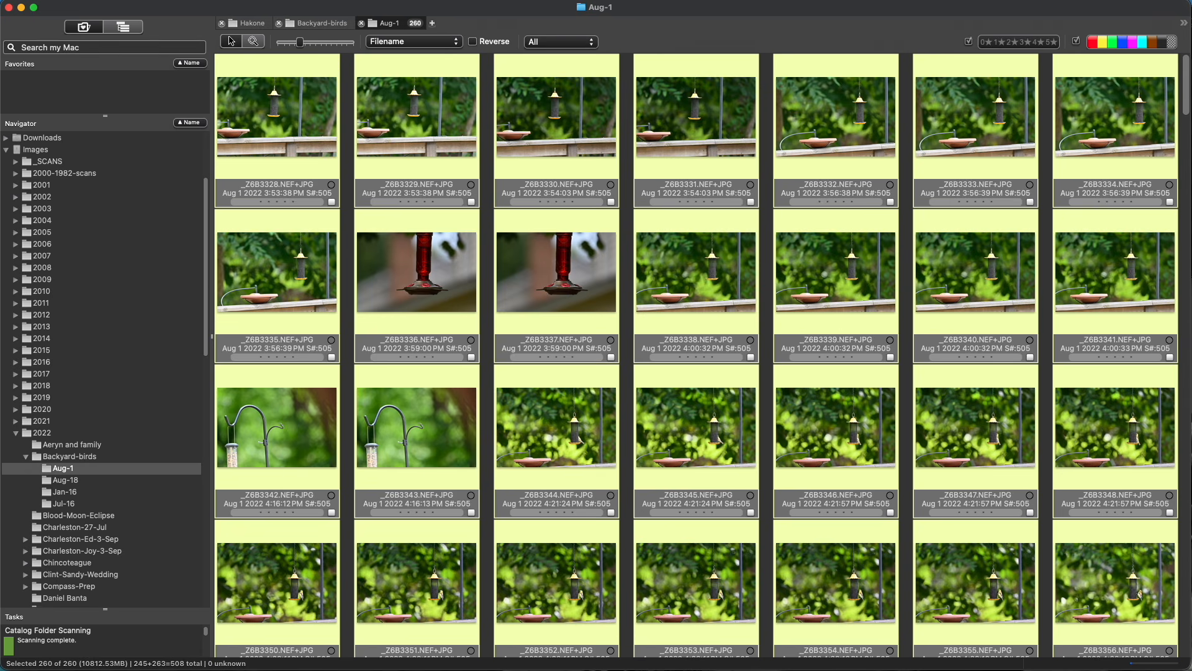
Open Rename Photos for the selected Aug-1 photos and set the renaming string to "Backyard Birds {headline}-{seqn}".
left_click(146, 0)
left_click(179, 218)
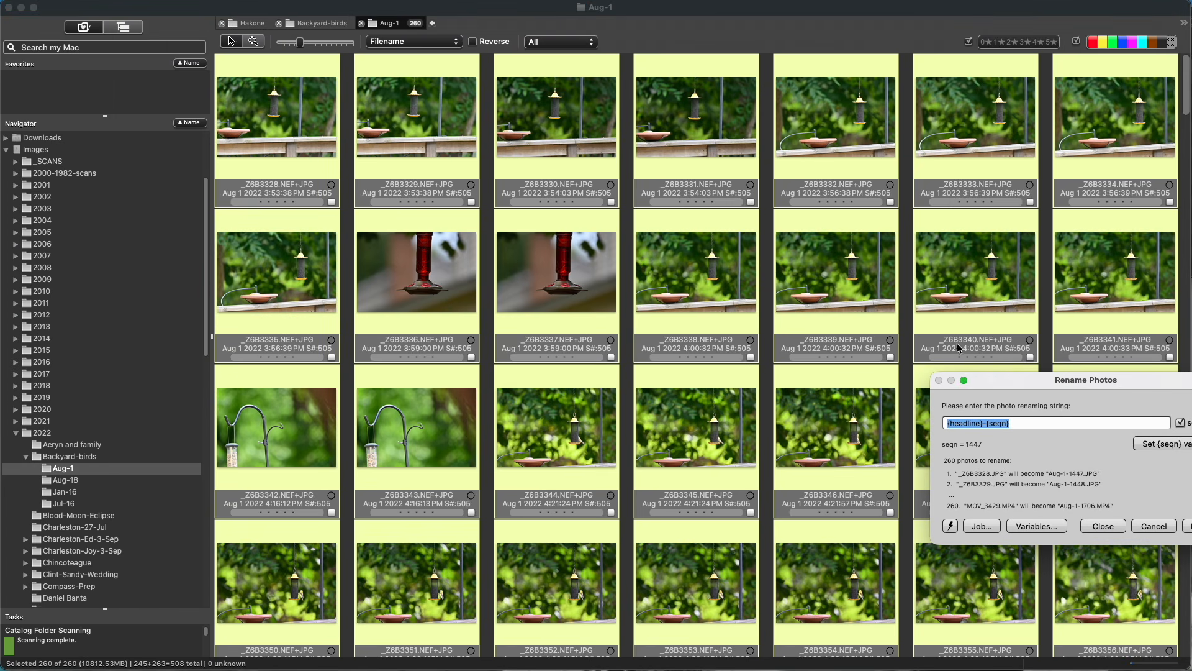
left_click_drag(1021, 382, 634, 292)
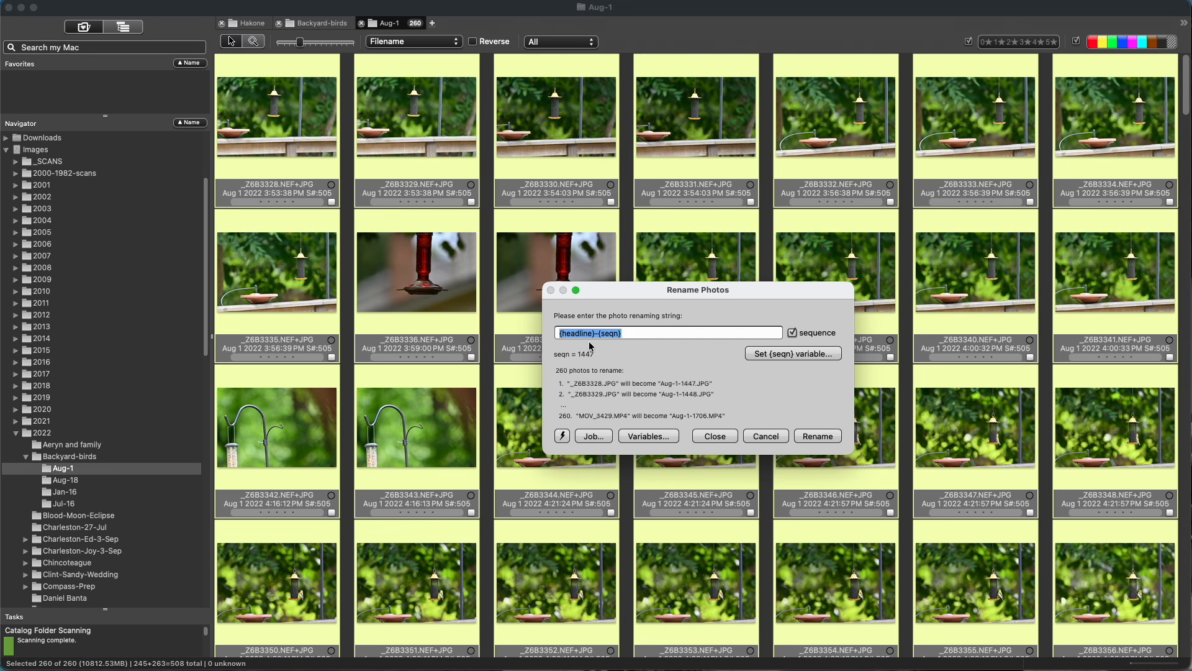
left_click(558, 334)
type("Bac")
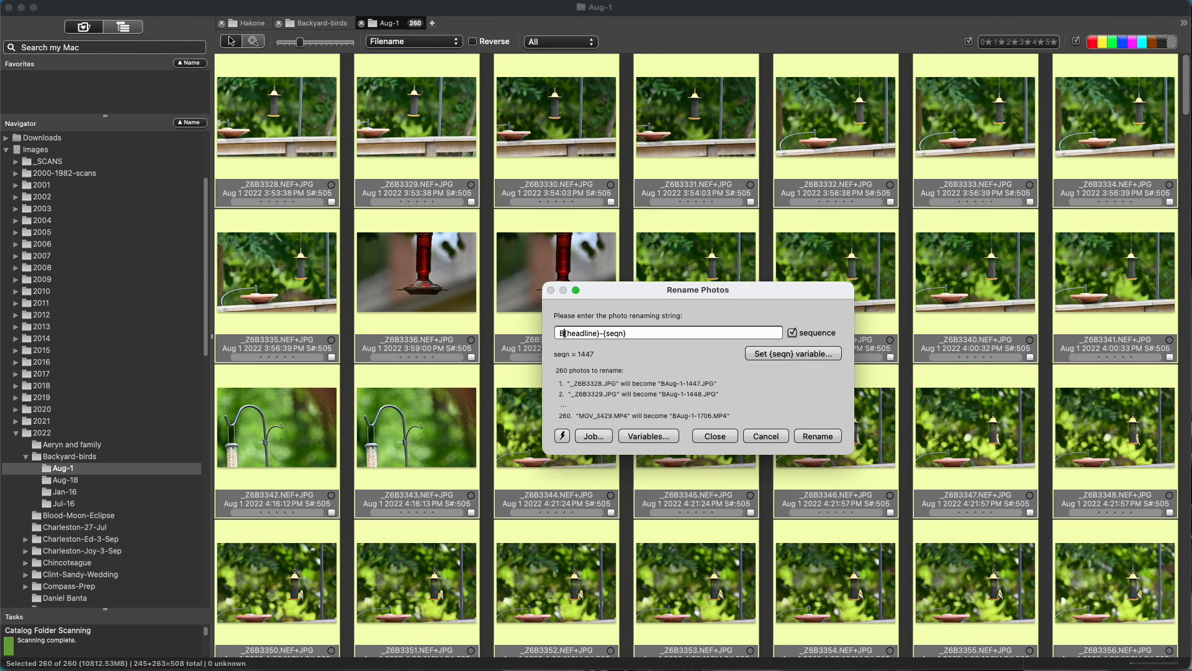
type("ky")
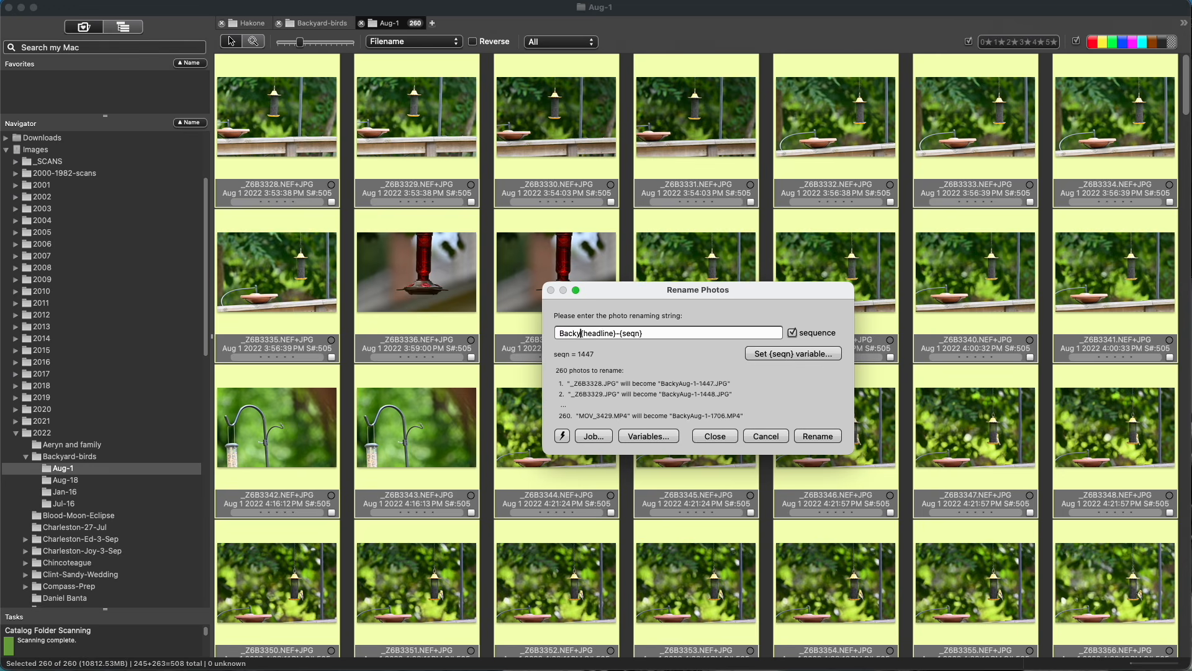
type("ard")
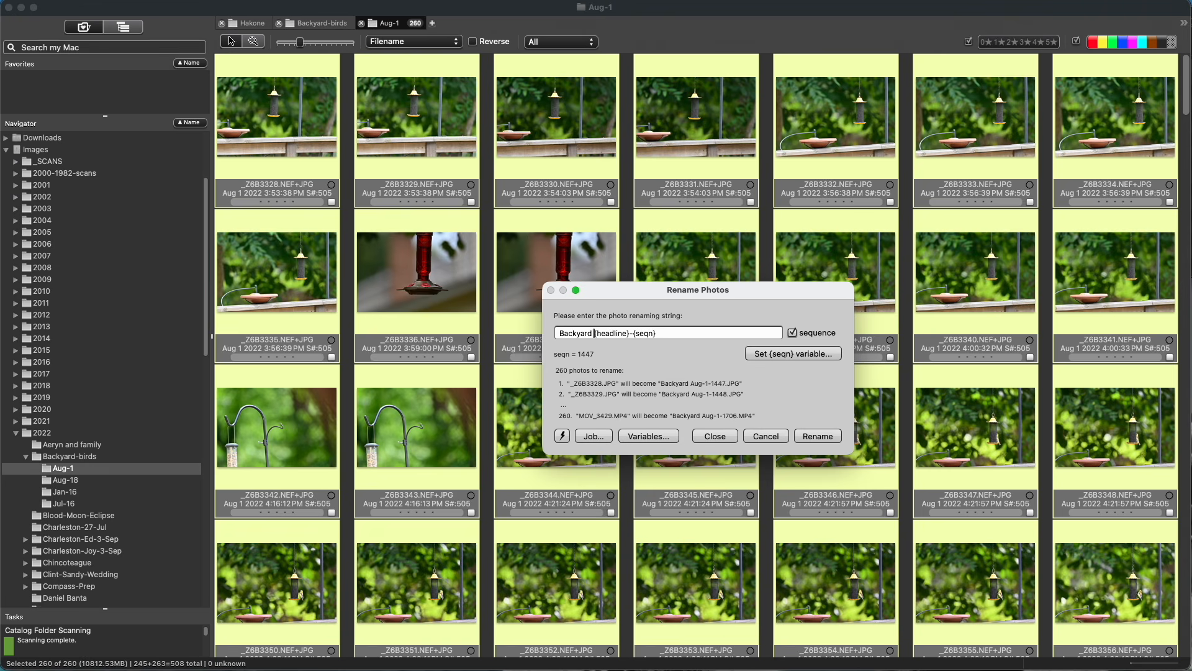
type(" Birds")
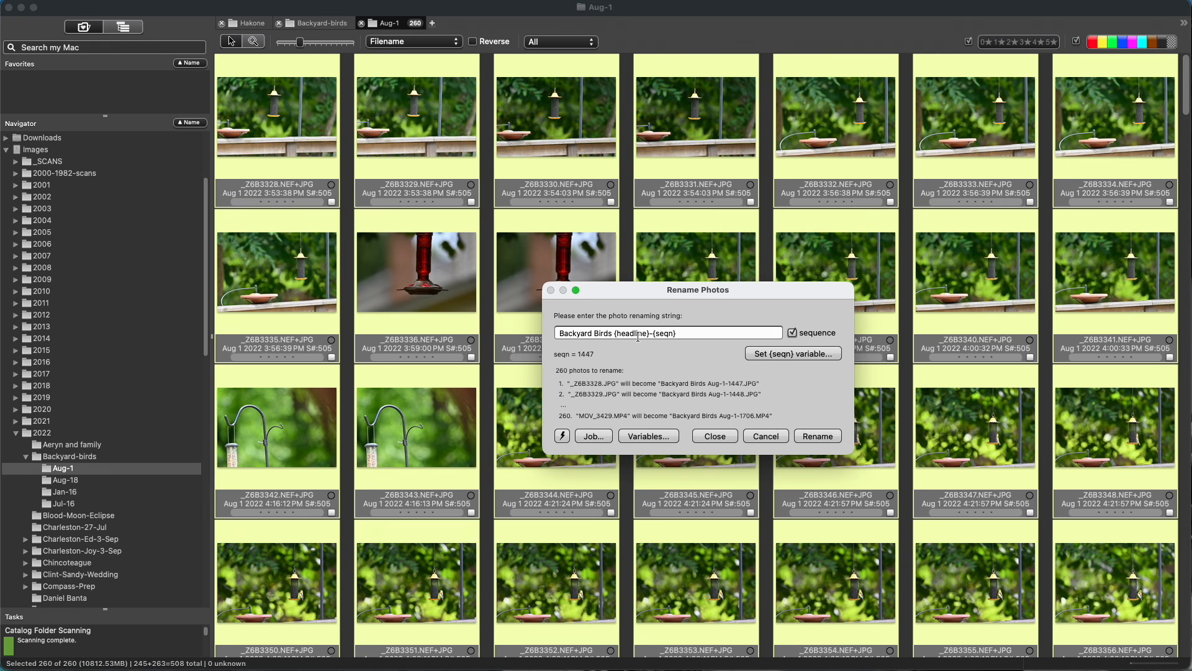
Reset the sequence variable to 0001 and rename all selected photos.
left_click(794, 354)
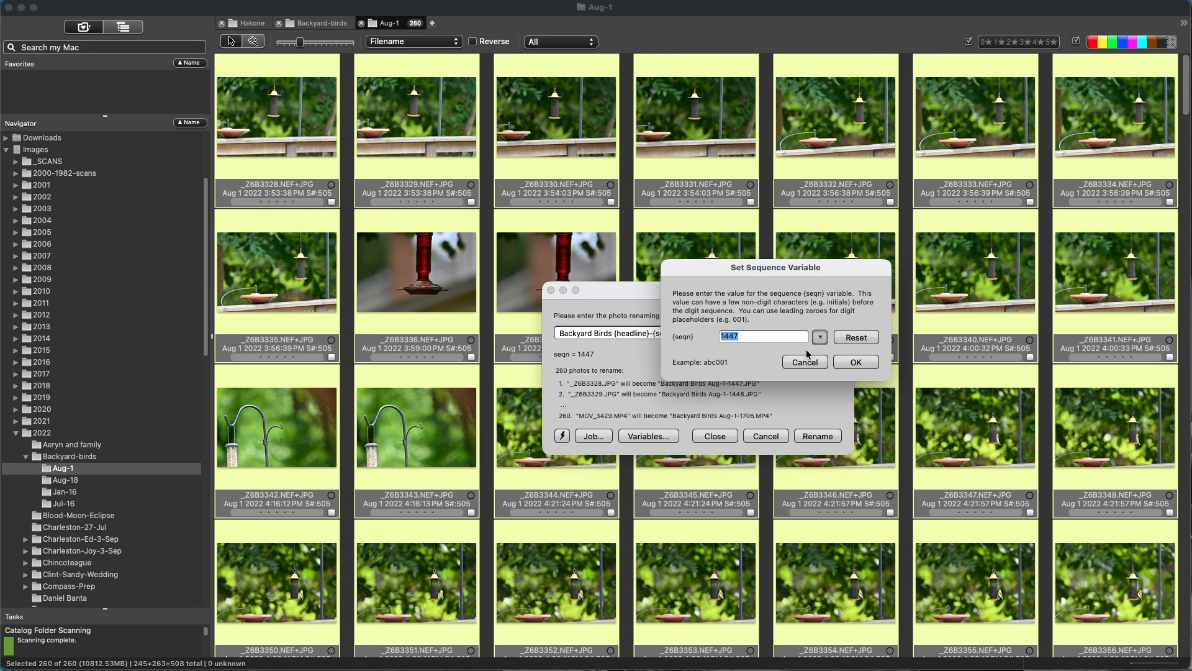
left_click(860, 337)
left_click(855, 362)
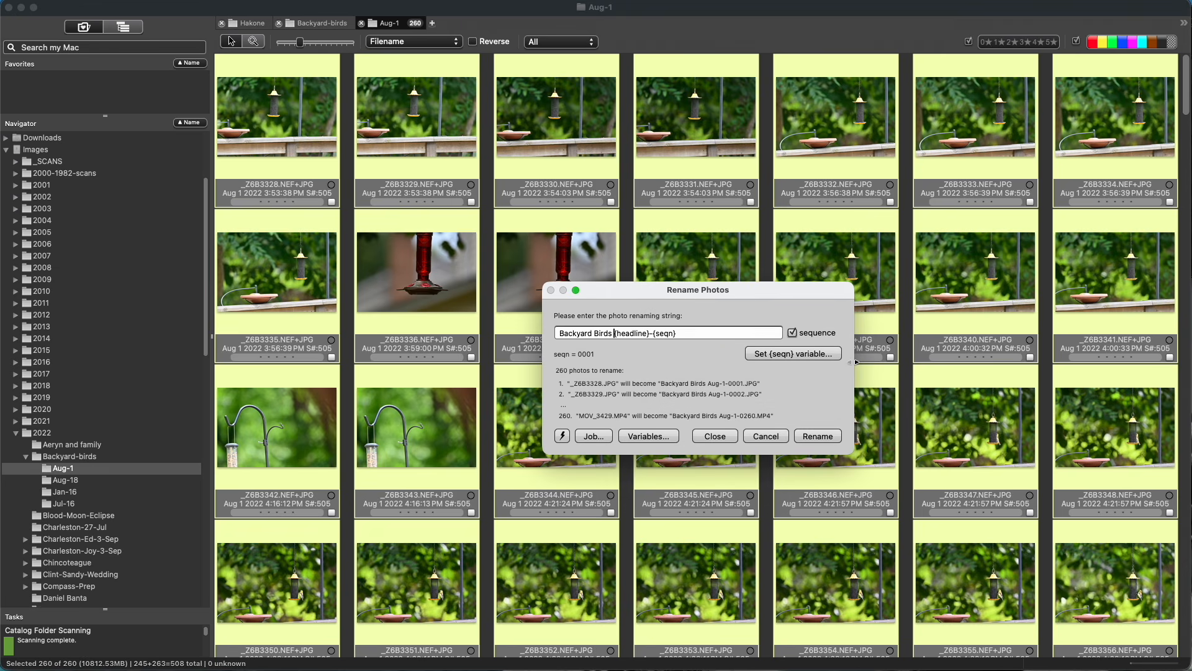
left_click(812, 437)
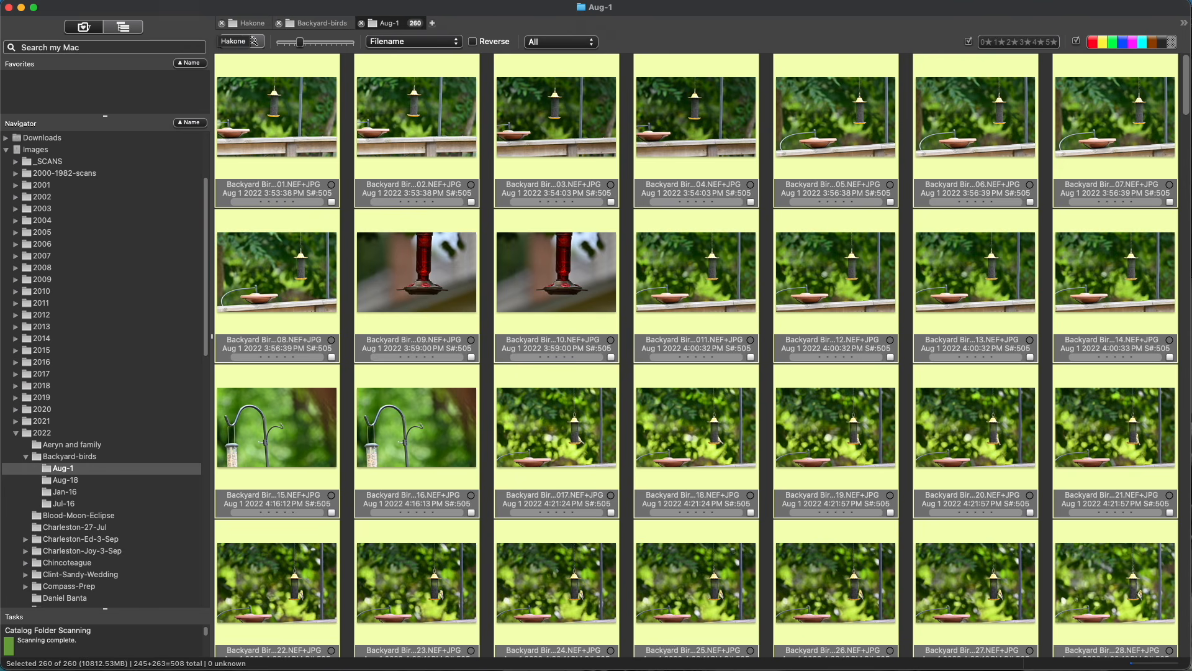
Use Find and Replace to swap the spaces for hyphens in the filenames of the selected photos.
left_click(163, 1)
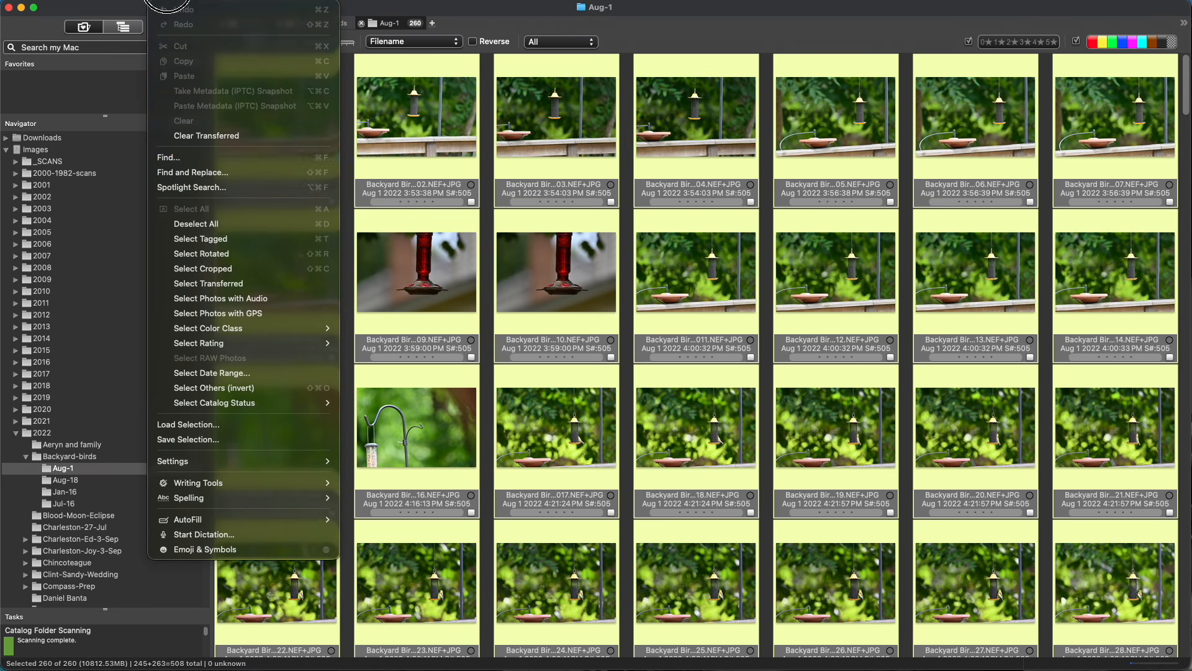
left_click(186, 173)
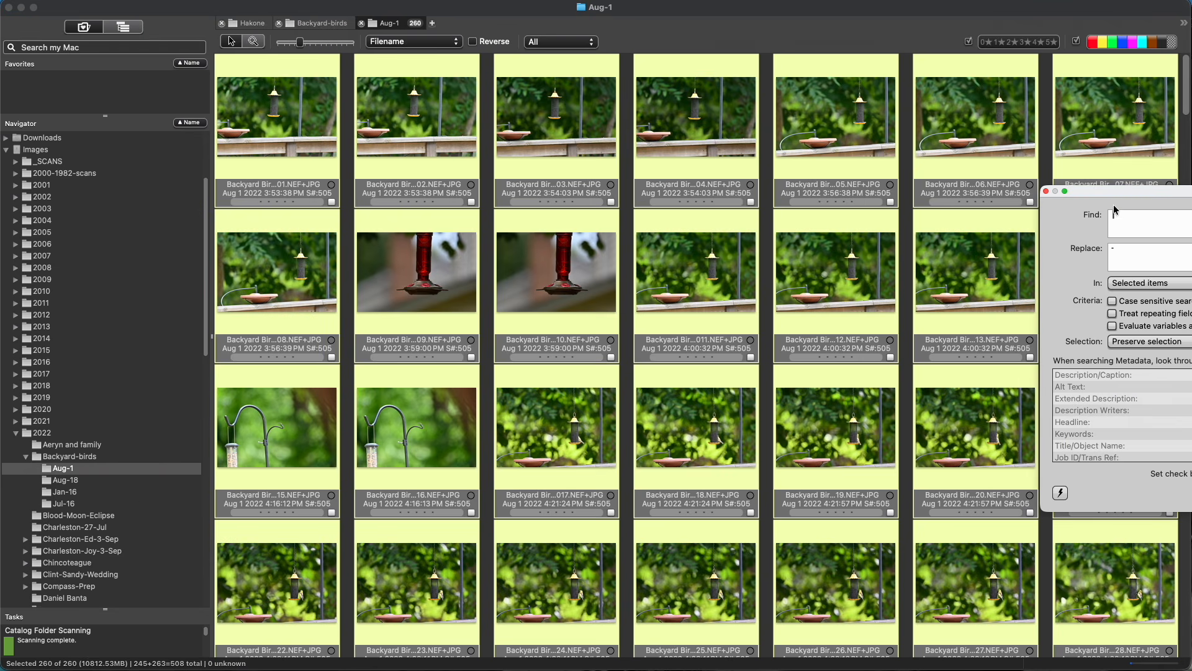
left_click_drag(1139, 190, 531, 160)
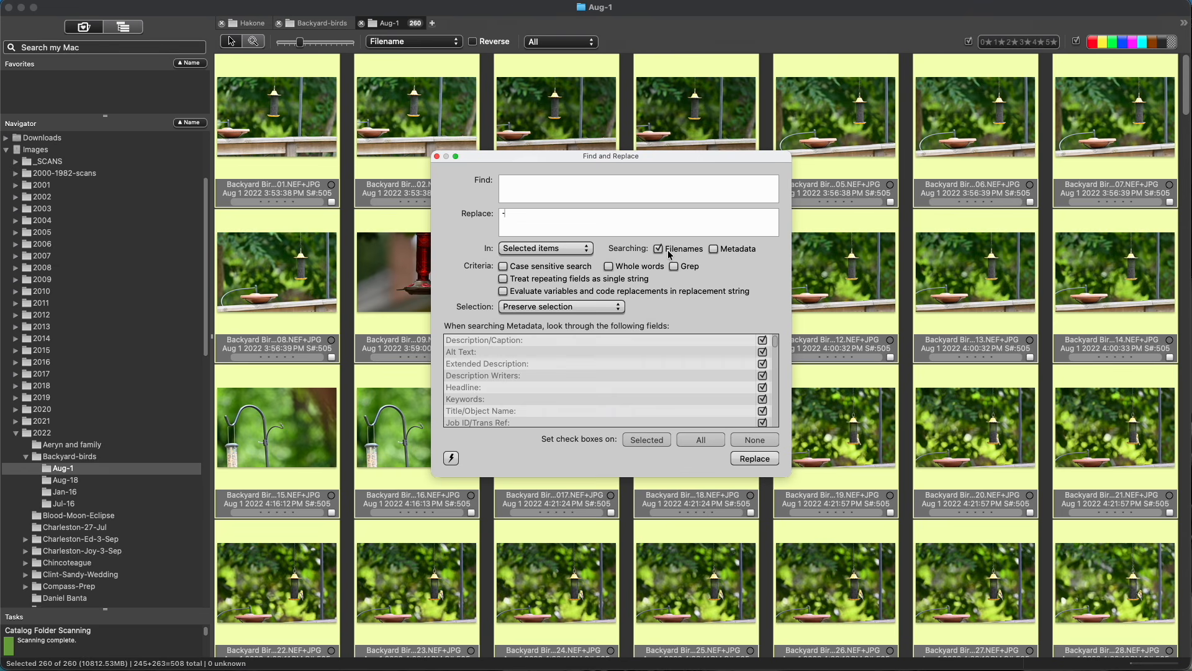
left_click(755, 458)
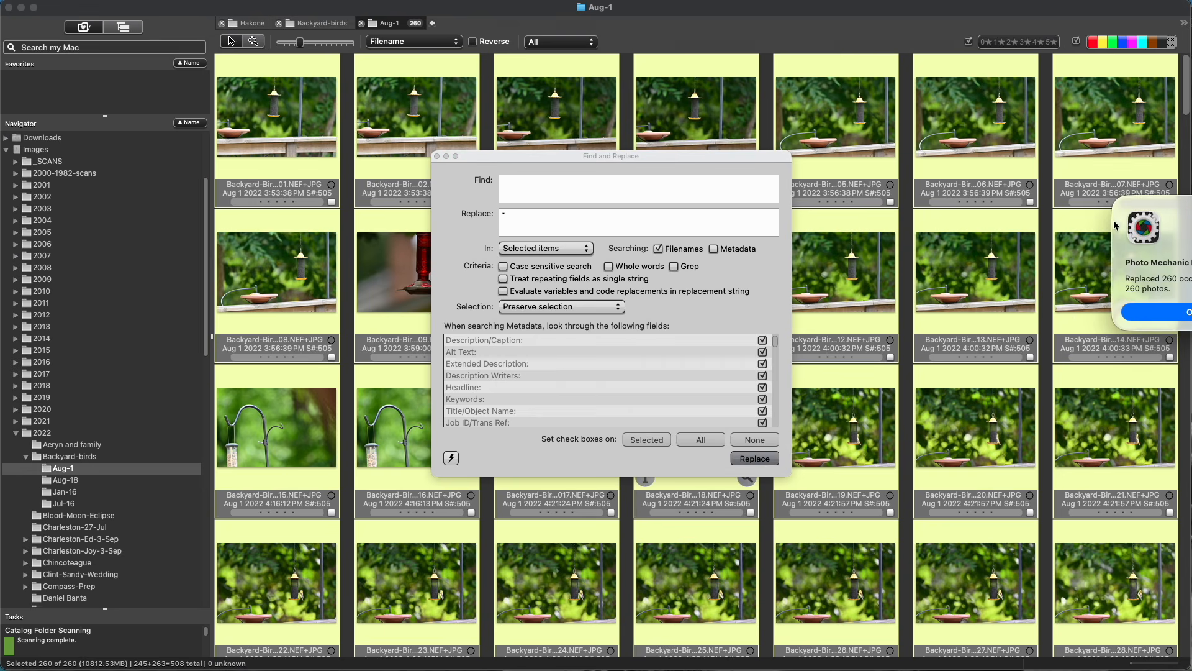
left_click(1142, 315)
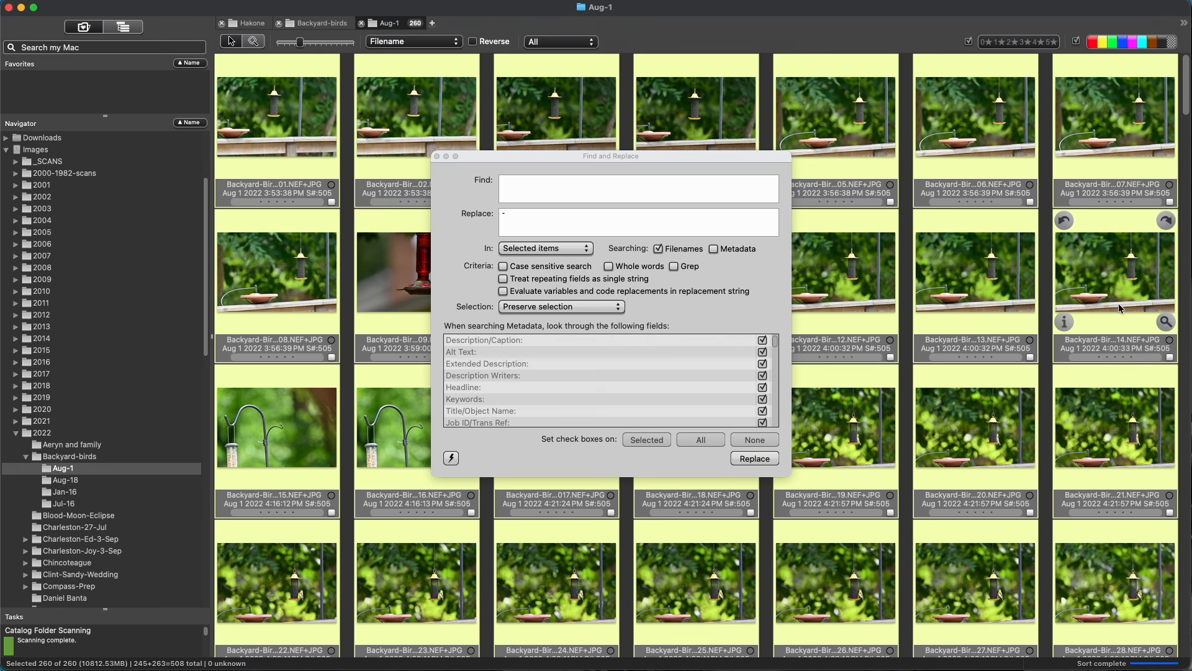
left_click(436, 155)
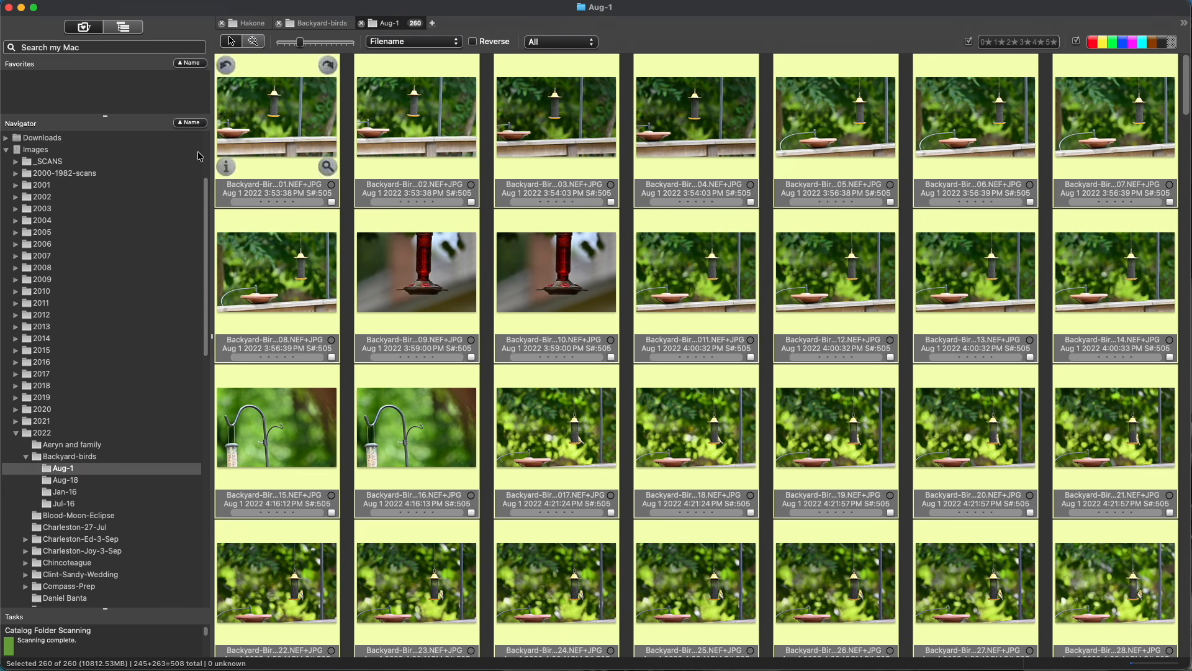
Open the copy/move options for the selected photos and browse to the Images volume for a destination folder.
left_click(132, 1)
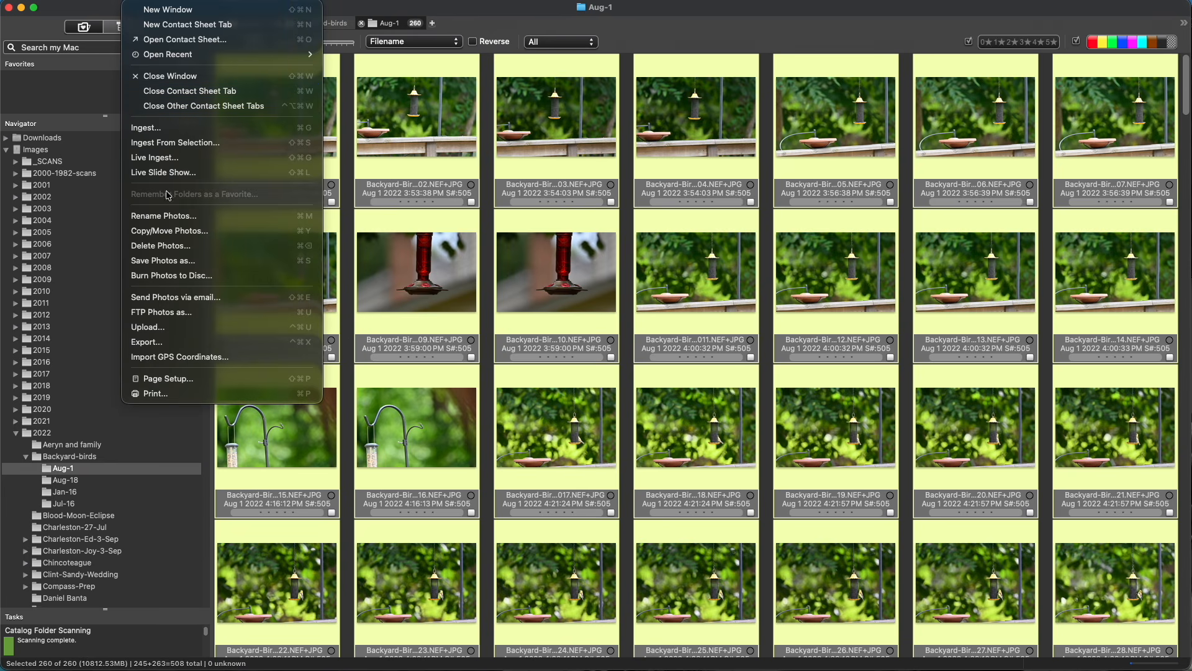
left_click(166, 234)
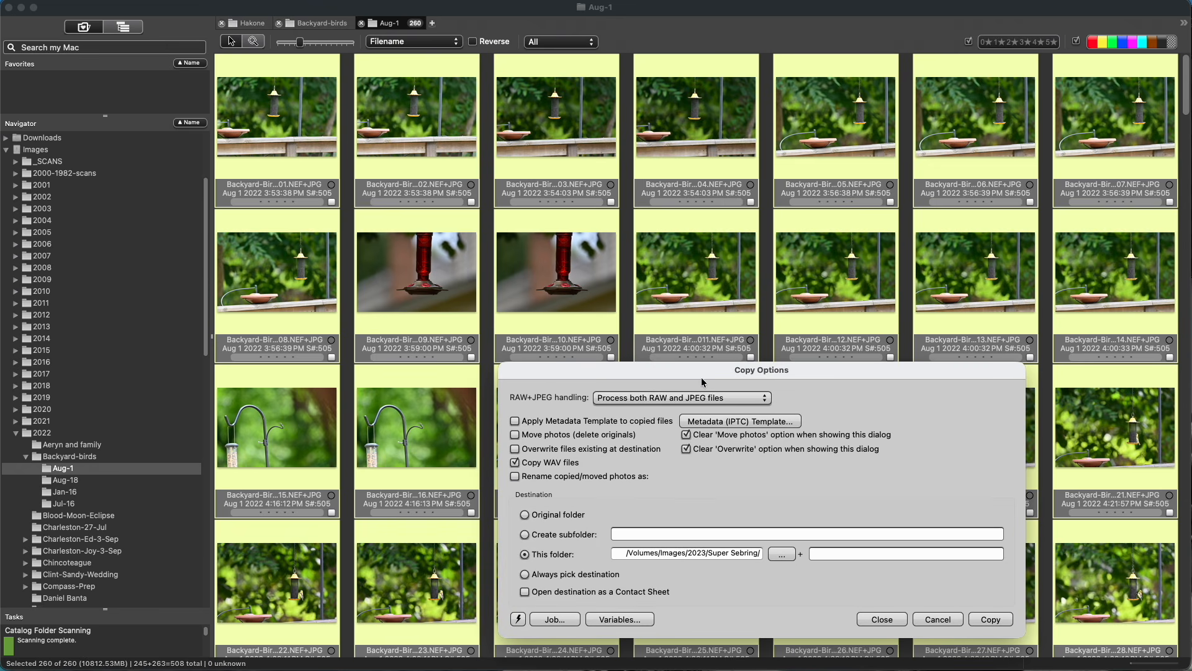
left_click_drag(713, 376, 553, 161)
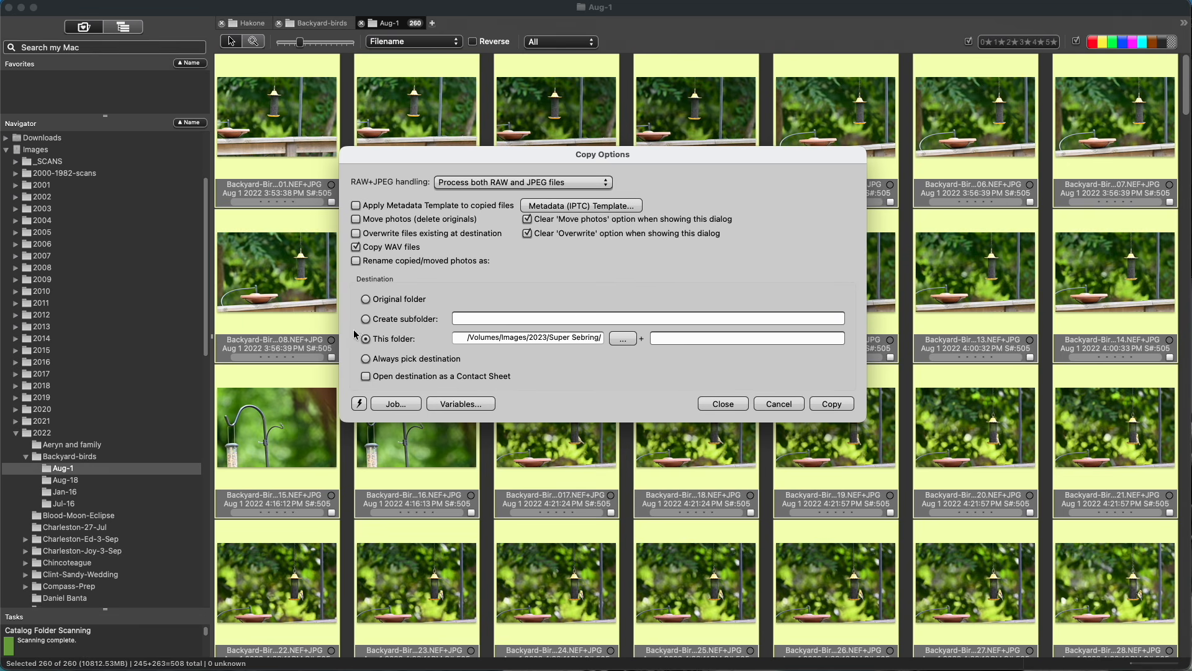
left_click(624, 340)
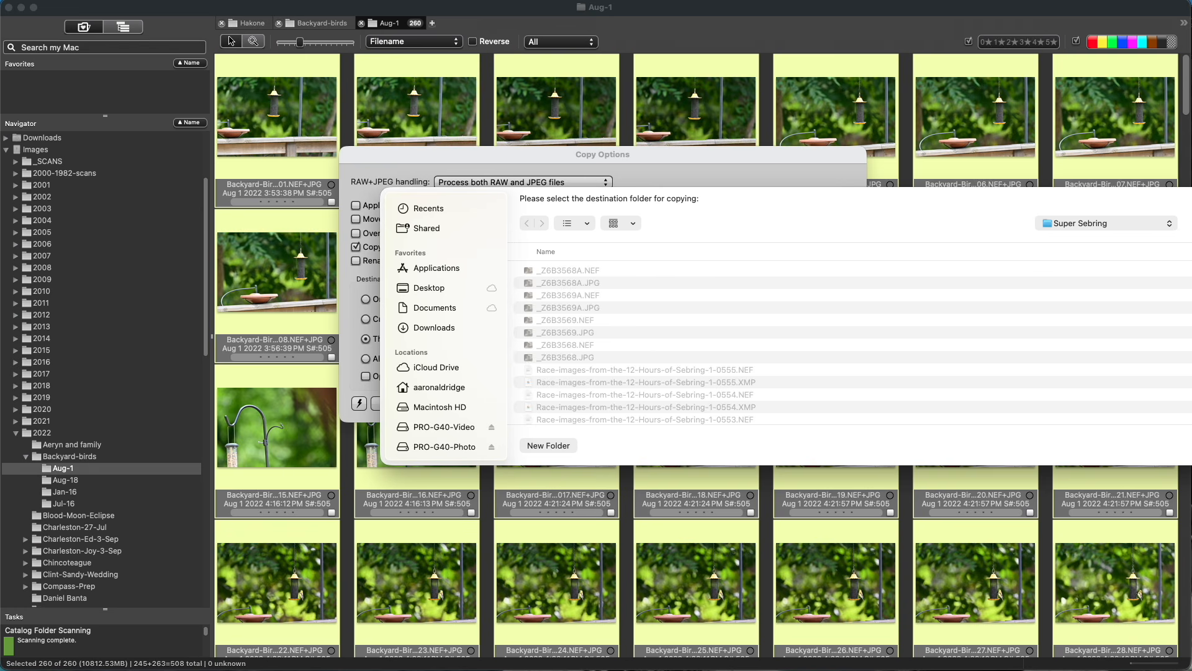
left_click_drag(1191, 333, 1141, 333)
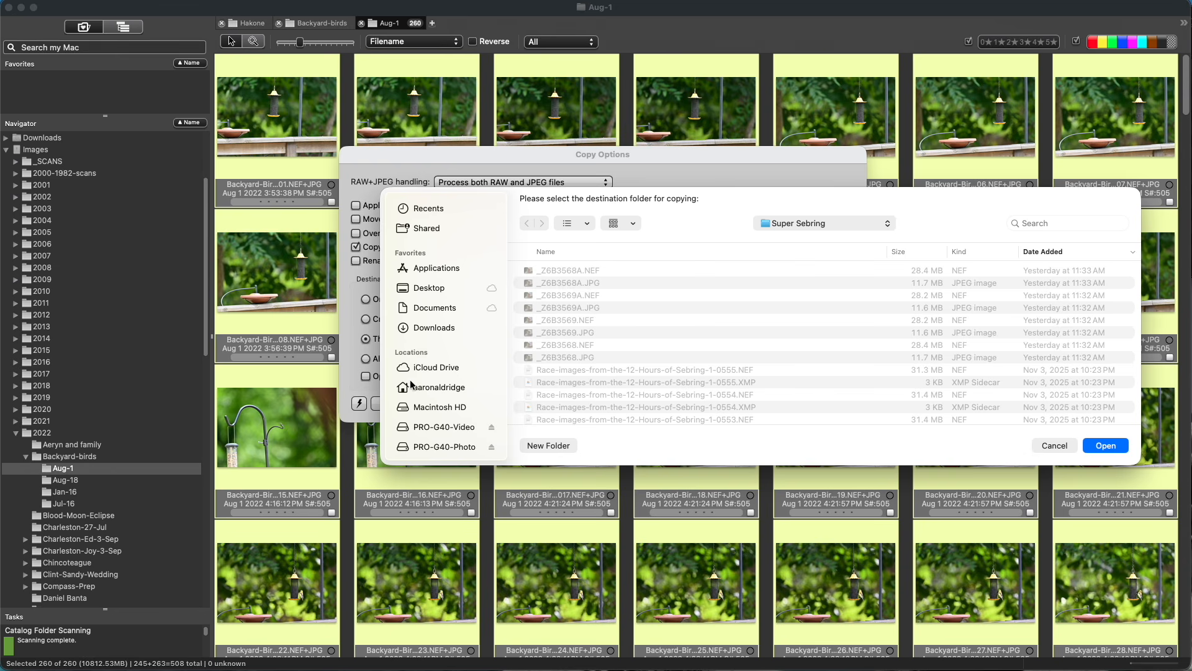
scroll(445, 392, "down", 10)
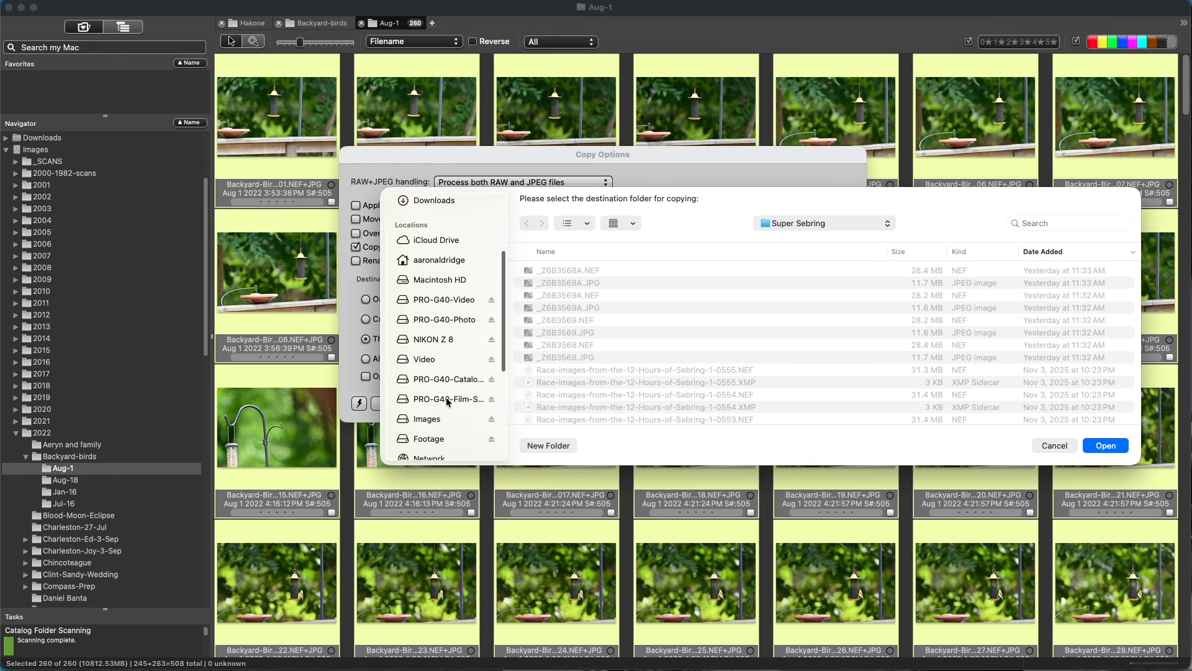
left_click(426, 338)
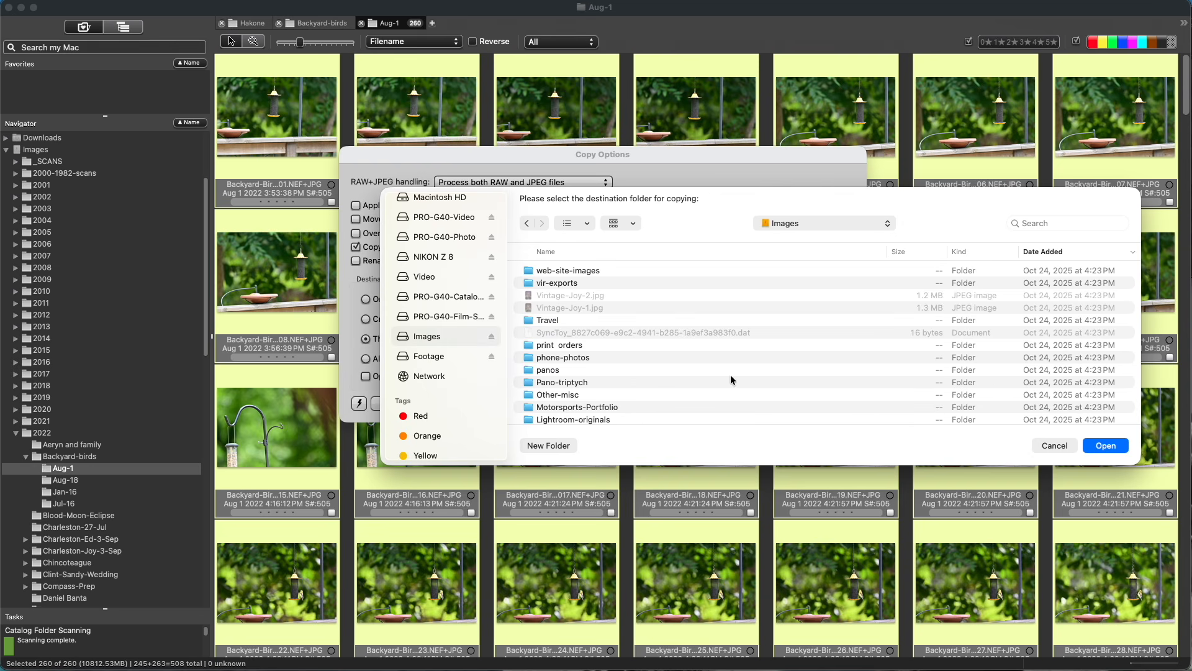
Open the 2022 folder on the Images volume in the destination chooser.
scroll(731, 377, "down", 15)
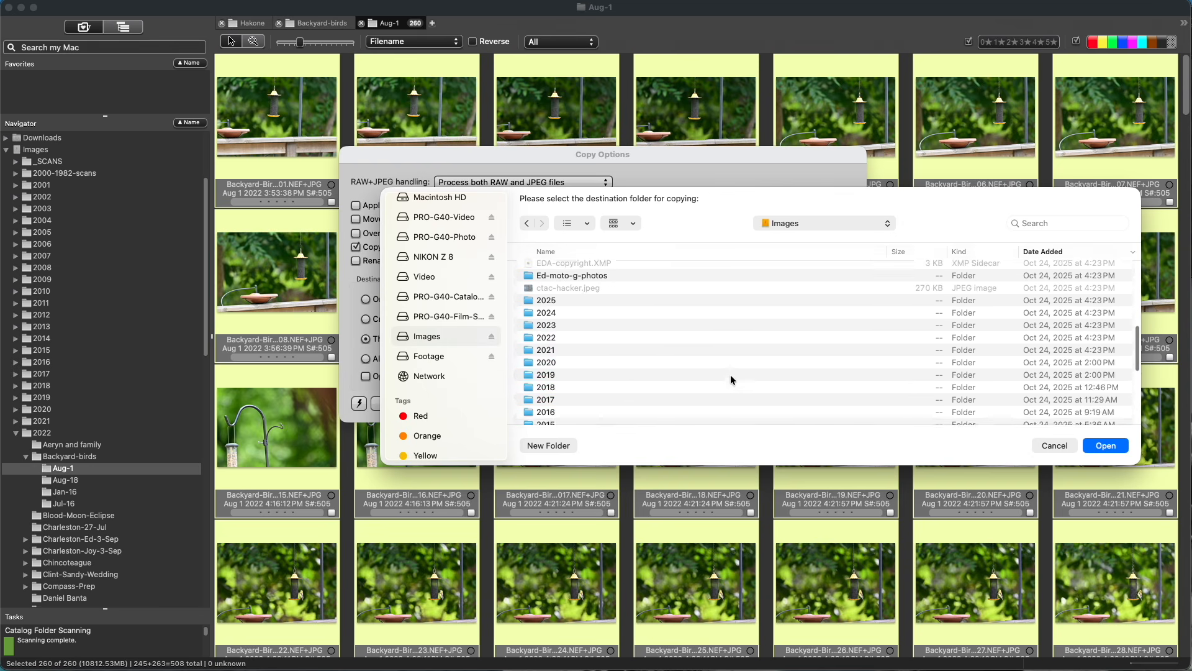
scroll(731, 379, "down", 3)
scroll(731, 380, "up", 2)
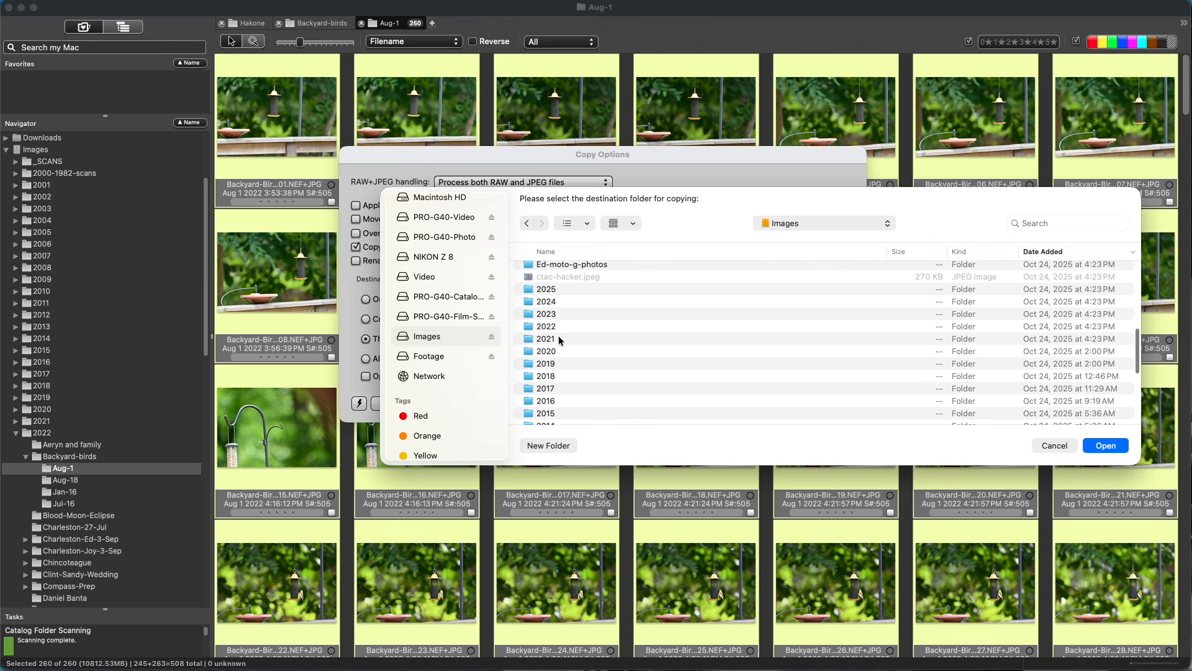
left_click(543, 326)
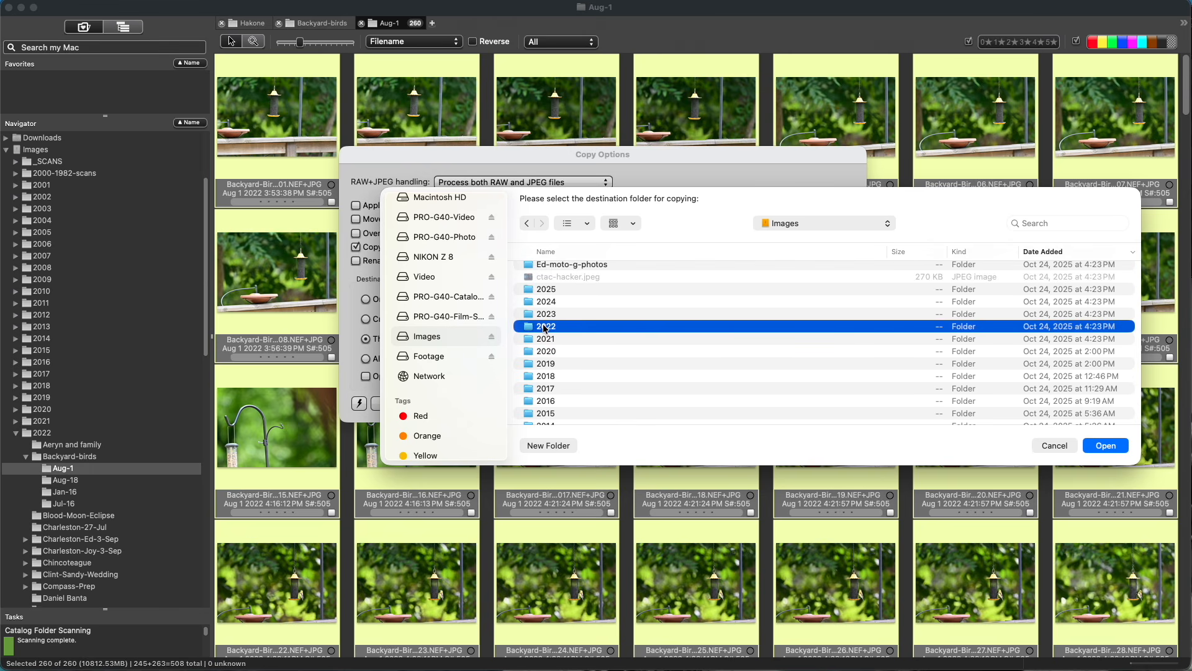
double_click(544, 326)
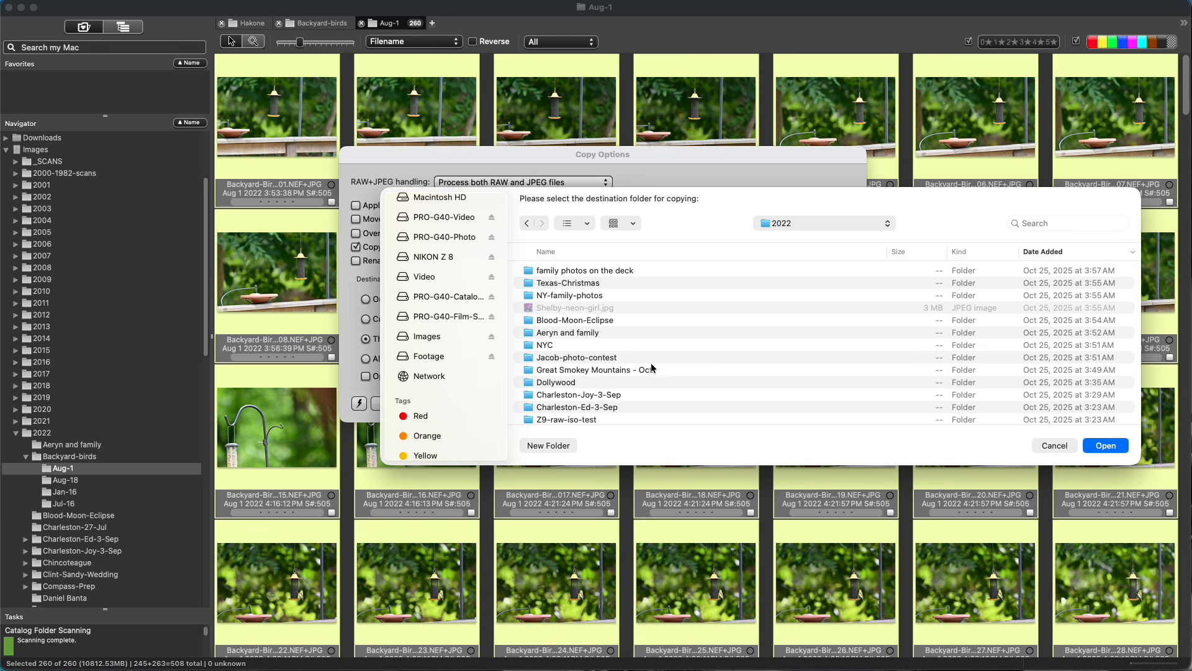
Choose the 2022/Backyard-birds folder as destination and move the selected photos there, deleting the originals.
scroll(694, 372, "down", 10)
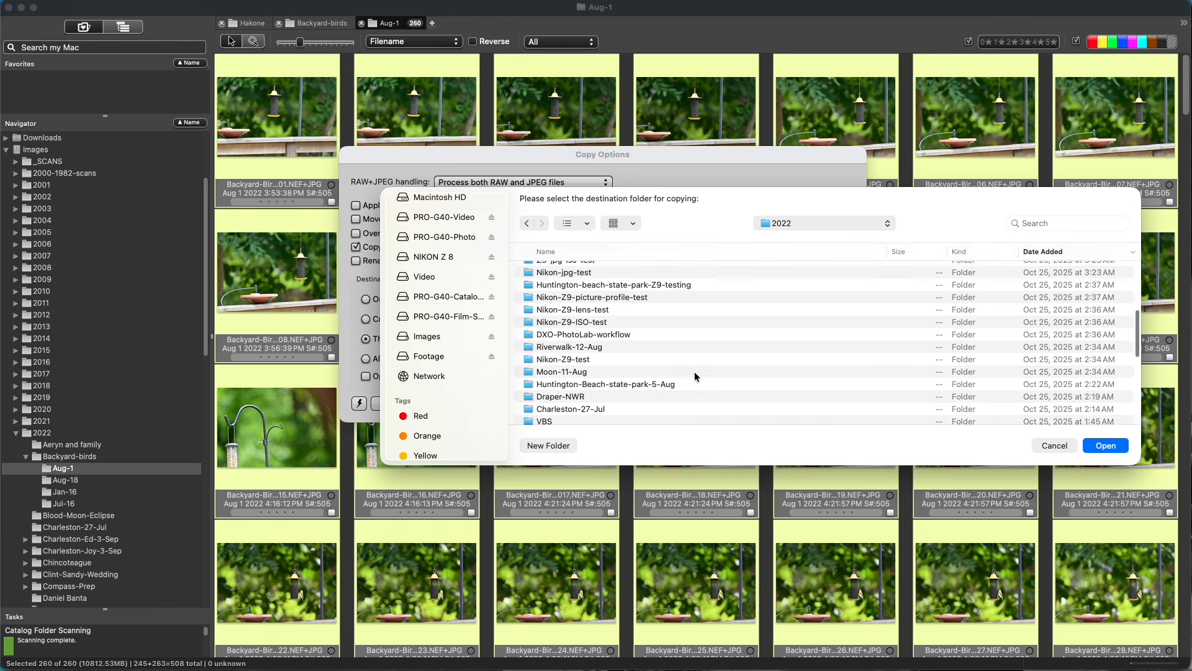
scroll(694, 372, "down", 12)
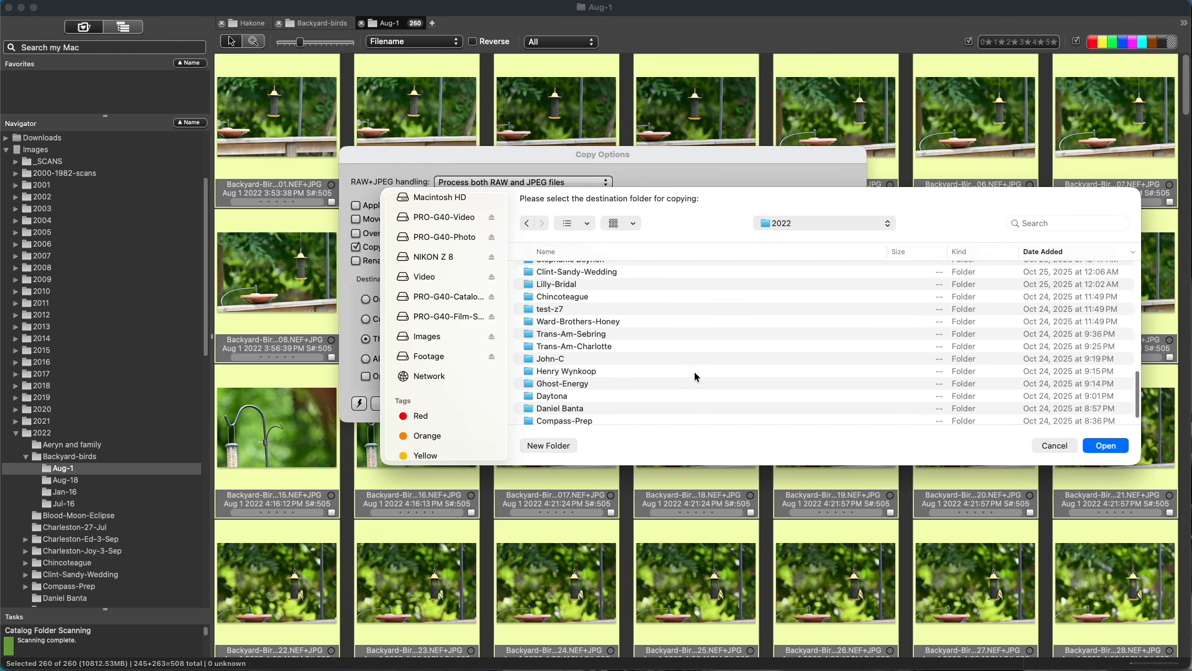
scroll(695, 375, "down", 3)
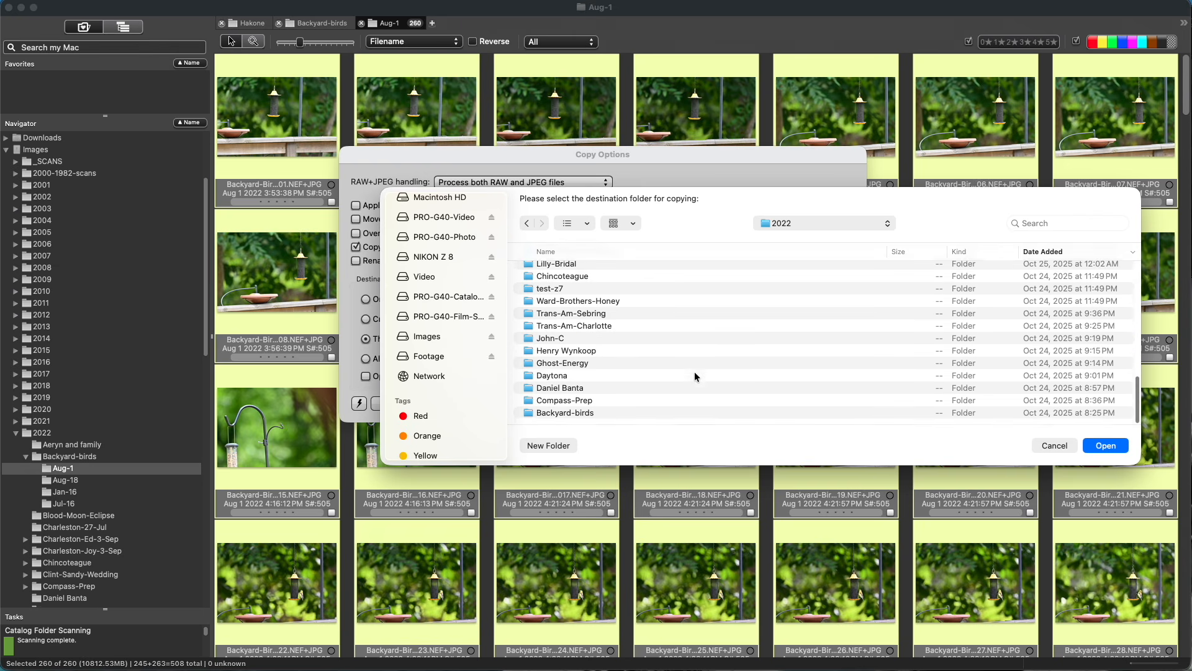
left_click(558, 412)
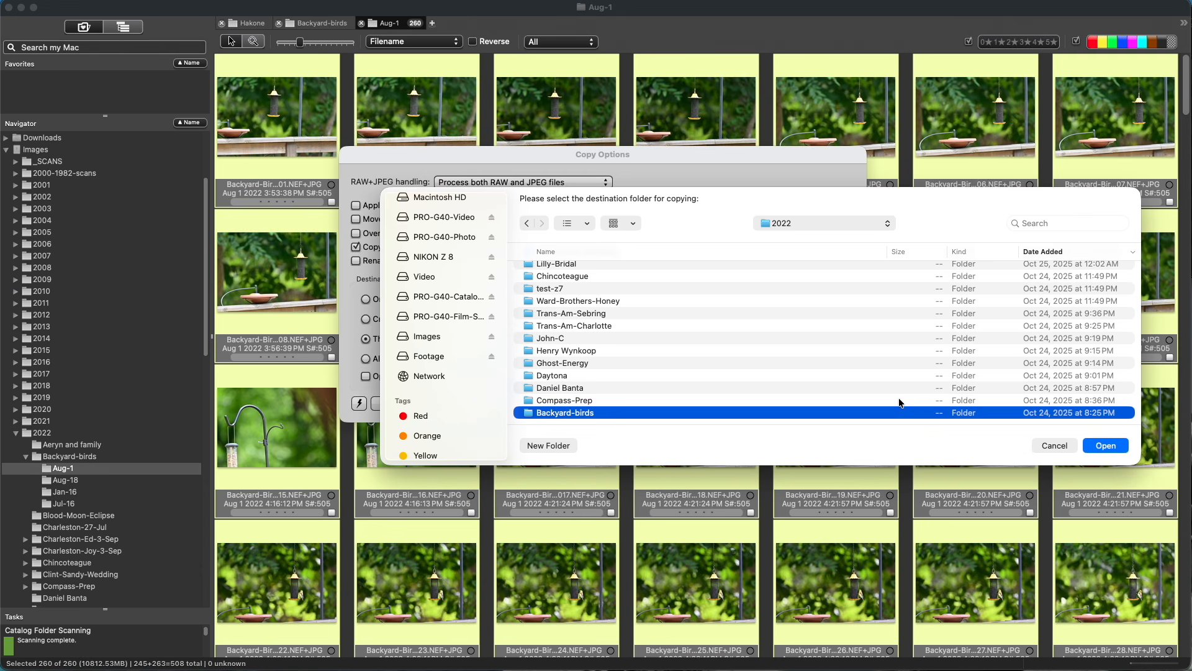
left_click(1106, 445)
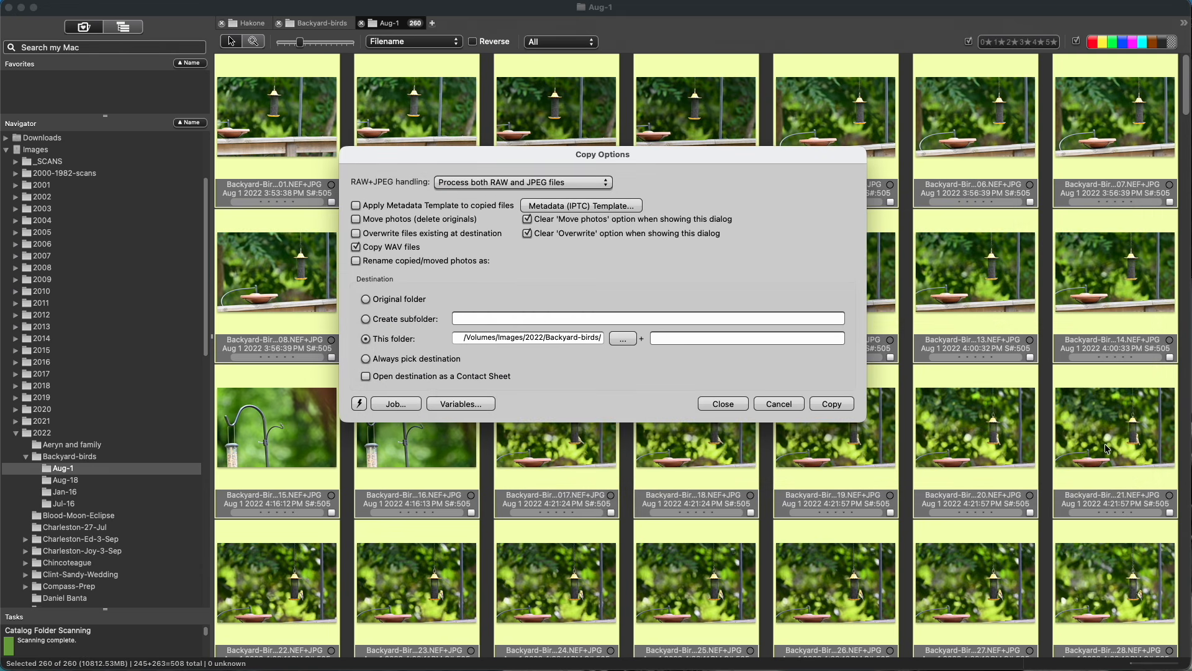
left_click(355, 220)
left_click(832, 404)
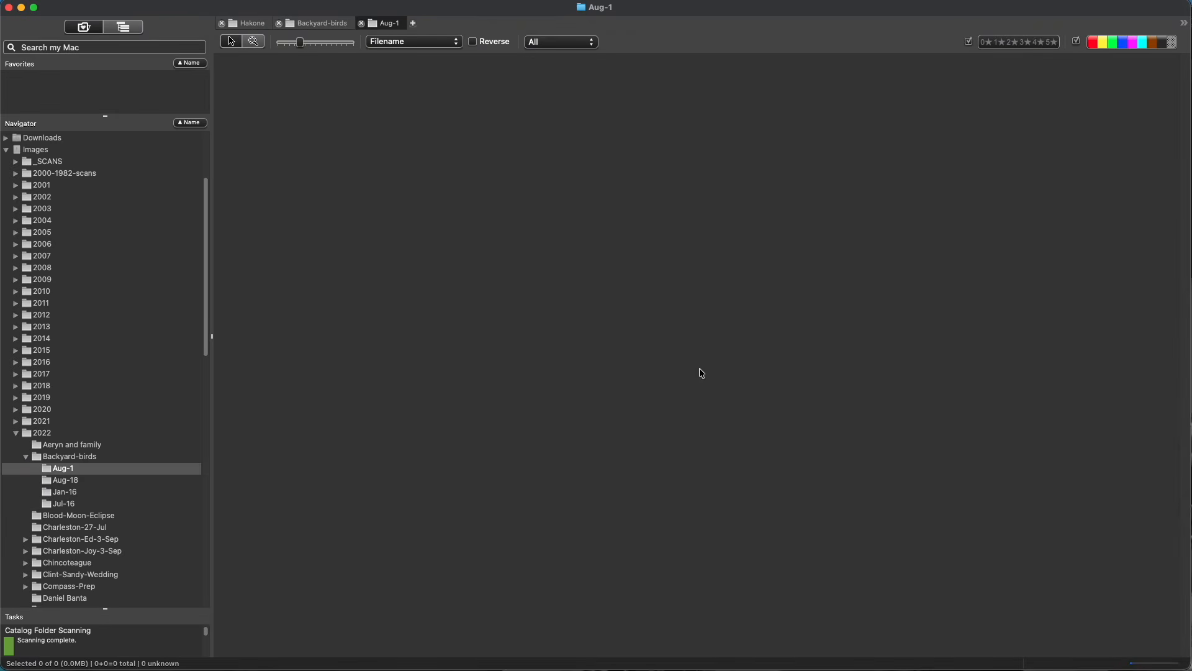
Close the emptied Aug-1 contact sheet and move the Aug-1 folder to the Trash.
left_click(362, 25)
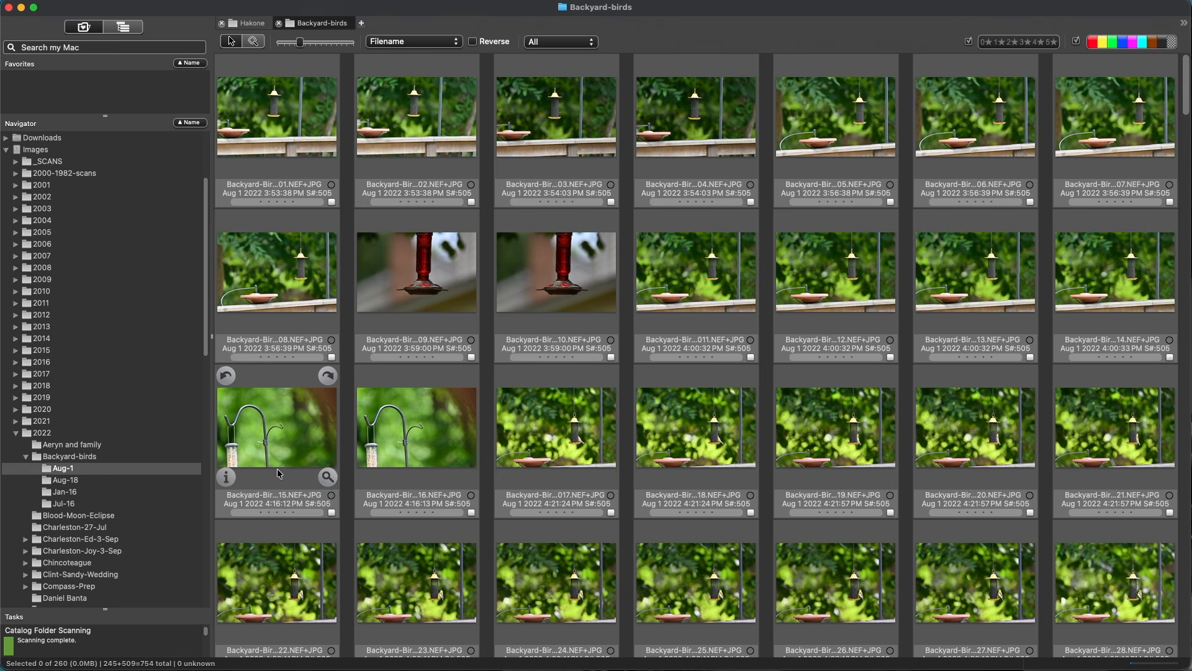
left_click(62, 470)
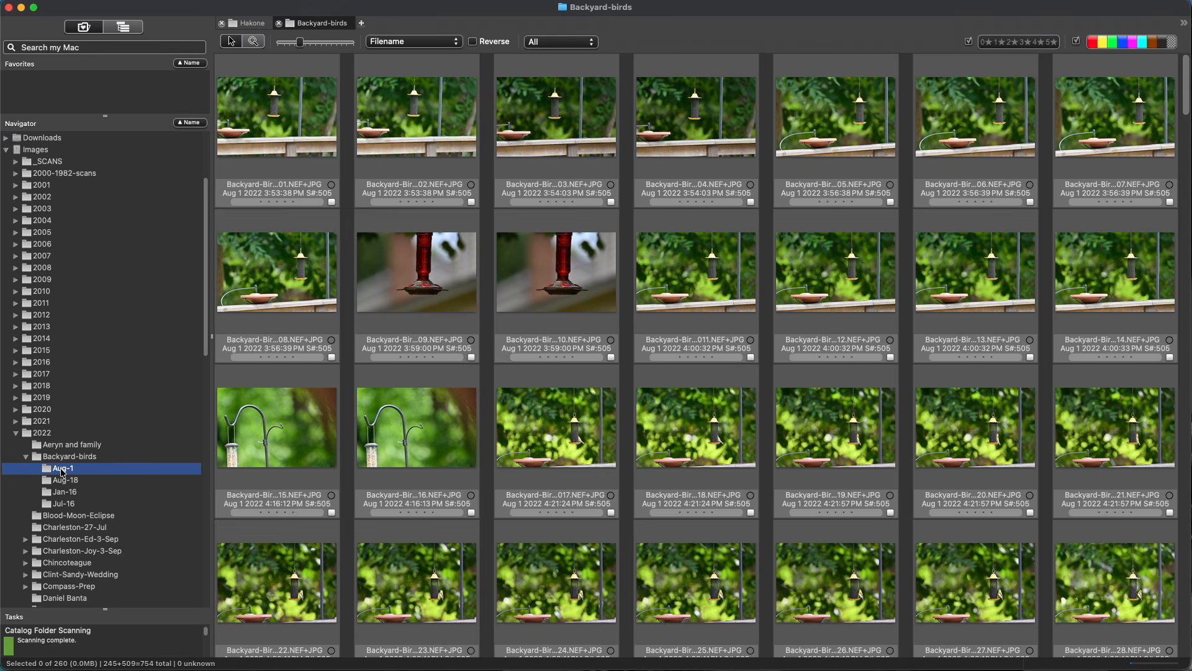
right_click(63, 471)
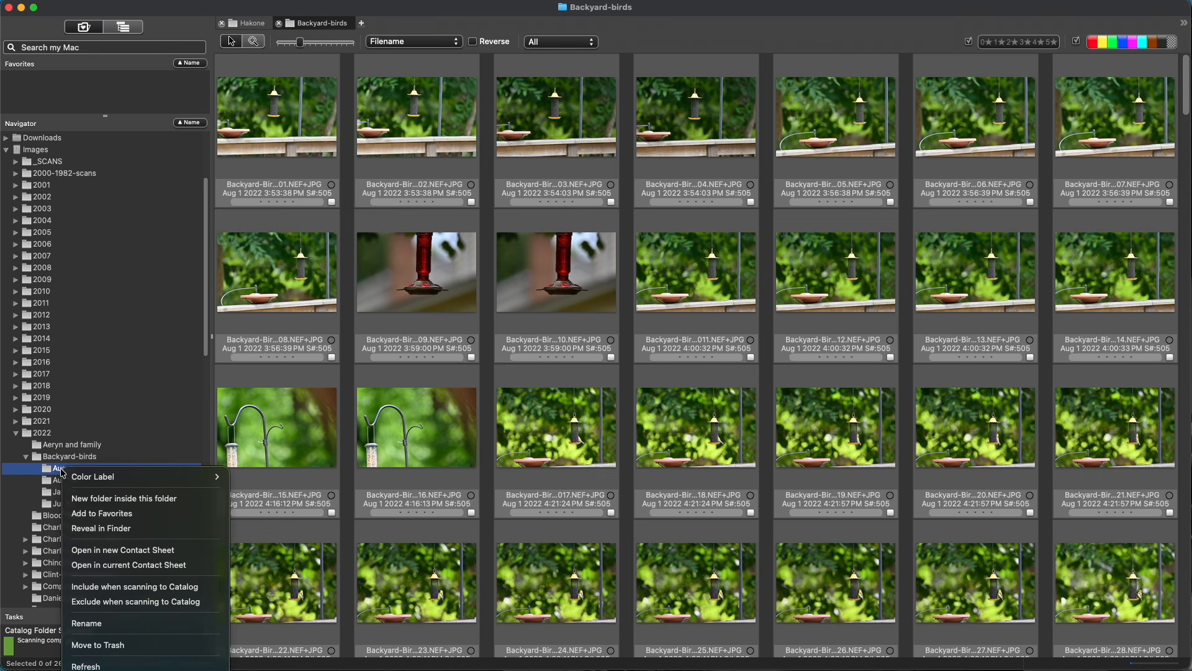
left_click(117, 645)
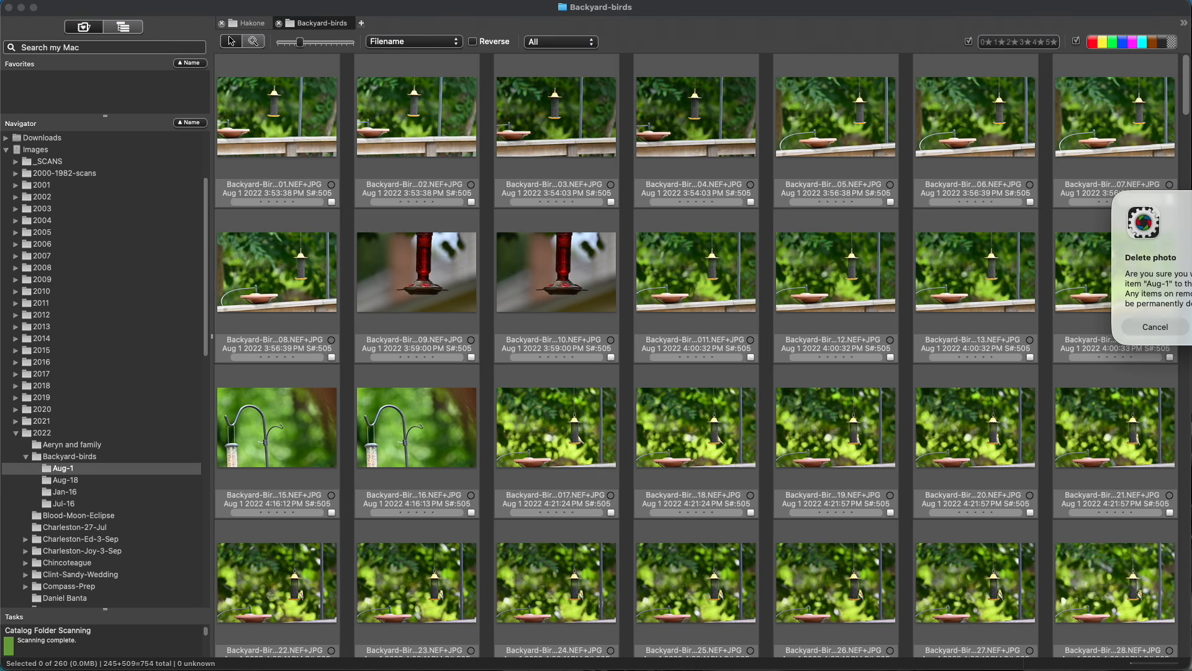
left_click(1191, 326)
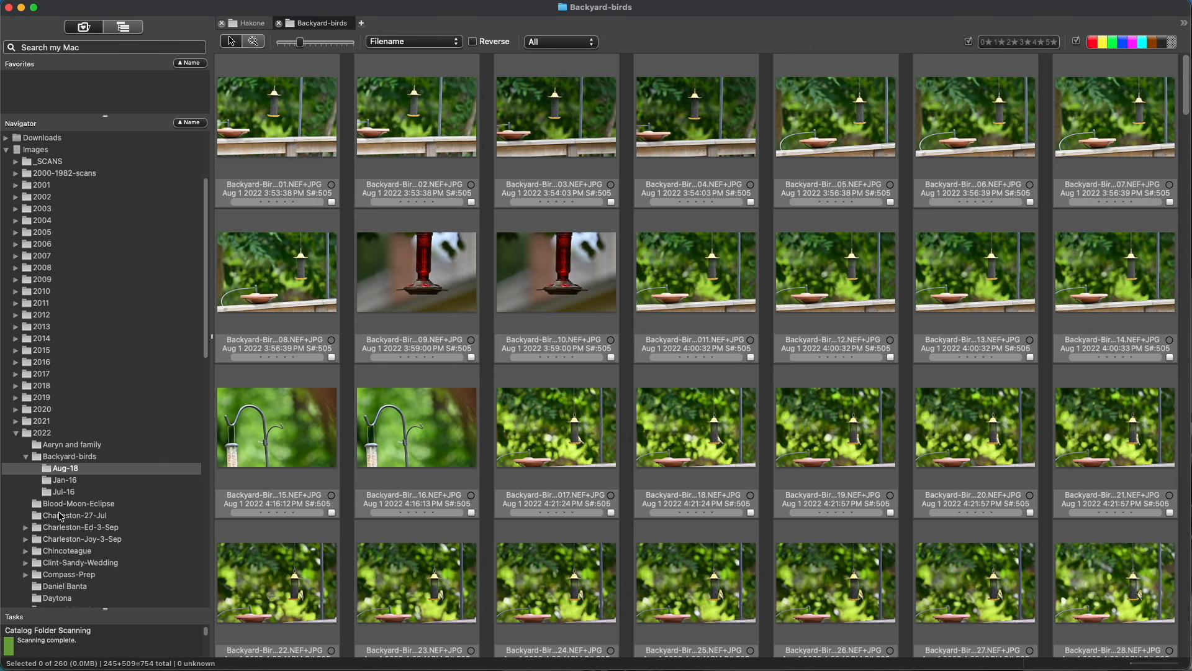
Open the Aug-18 folder, select all its photos and apply the existing IPTC metadata template to them.
double_click(60, 471)
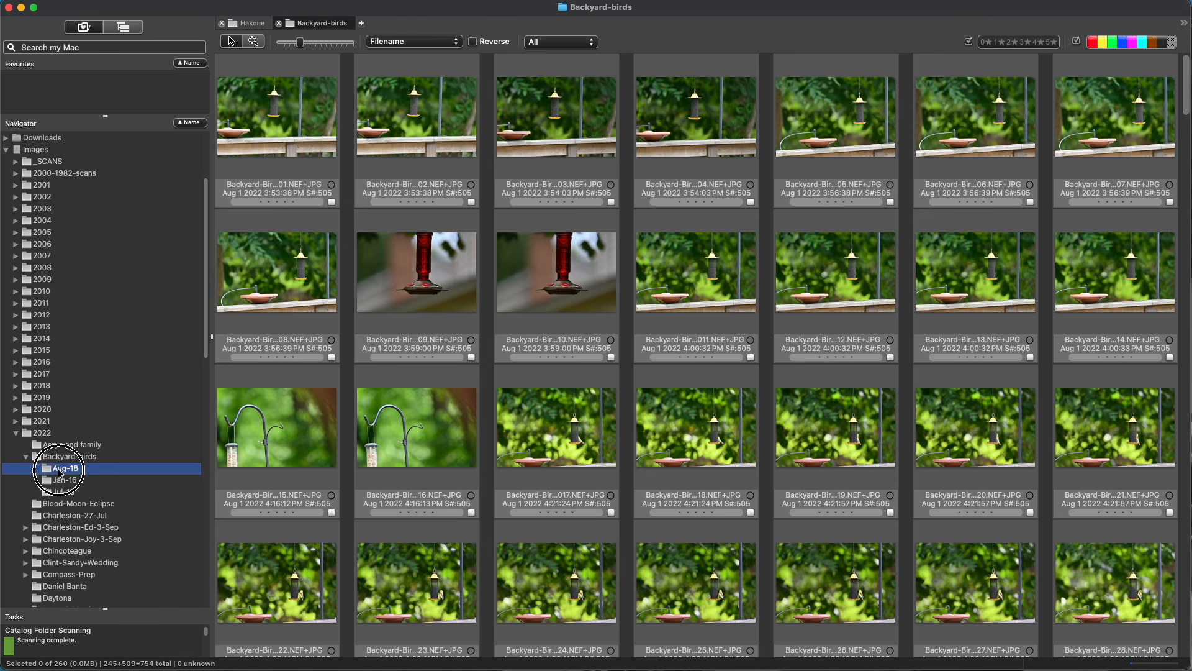
left_click(265, 170)
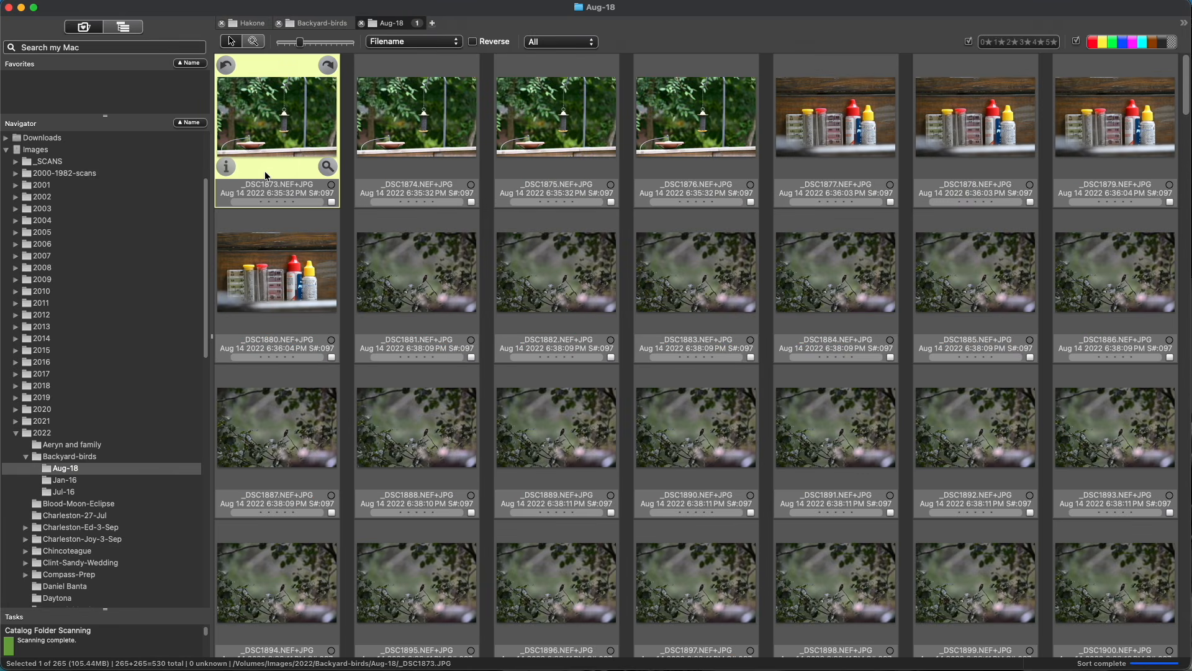
key("super+a")
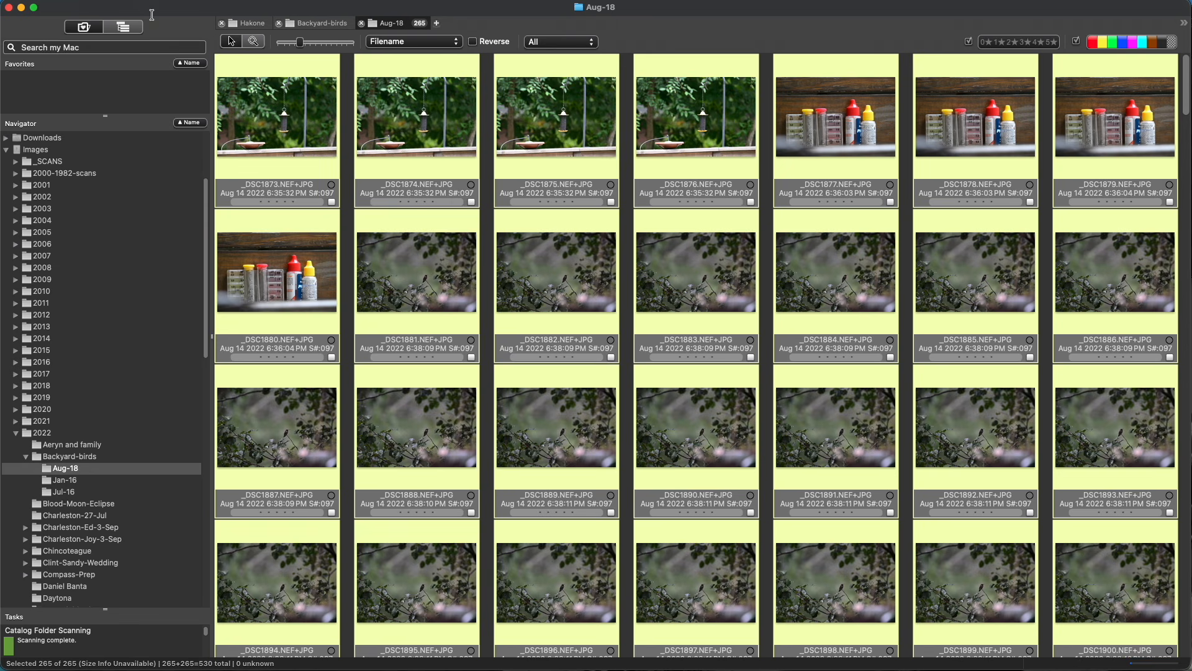
left_click(134, 0)
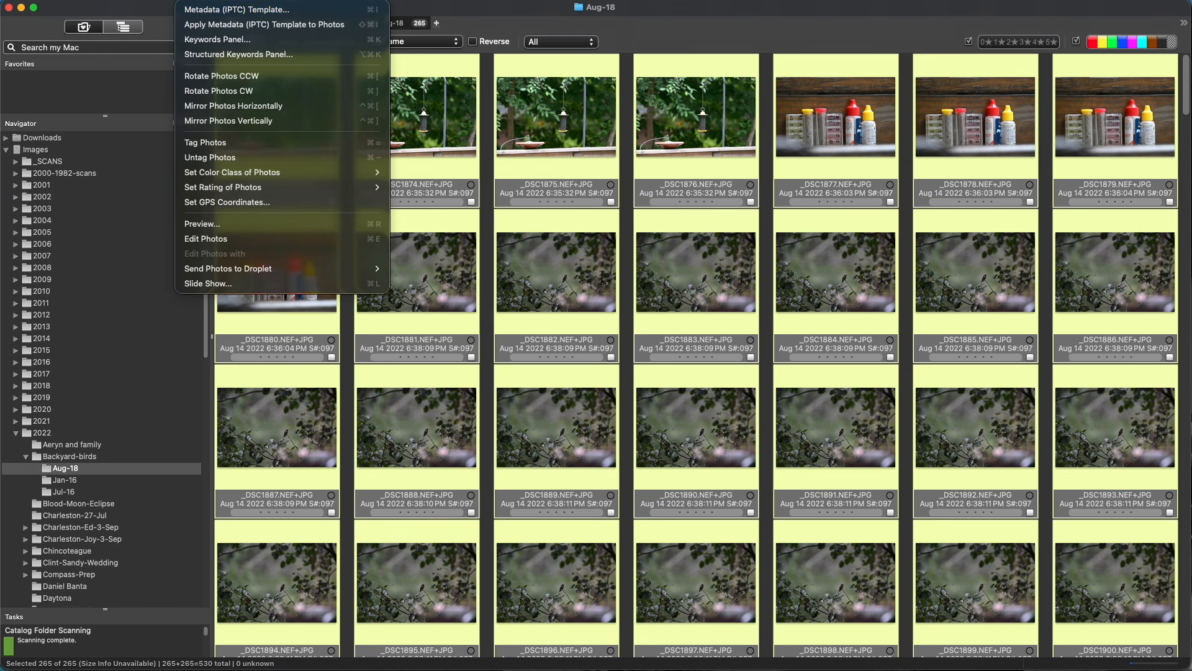
left_click(196, 9)
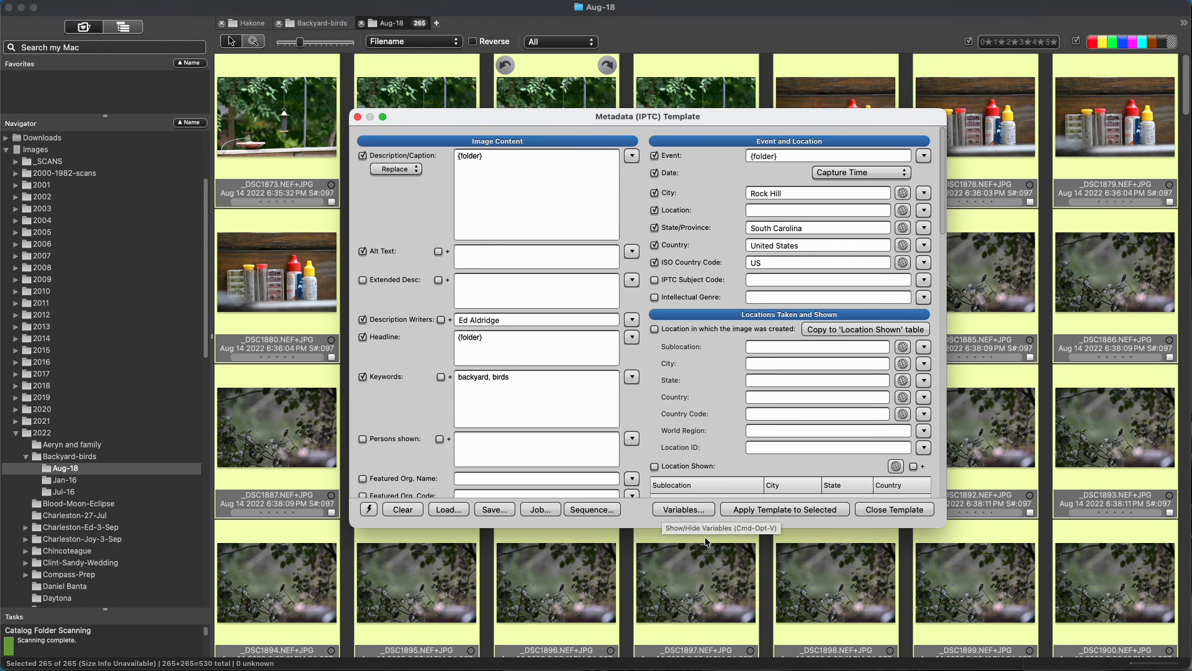
left_click(770, 509)
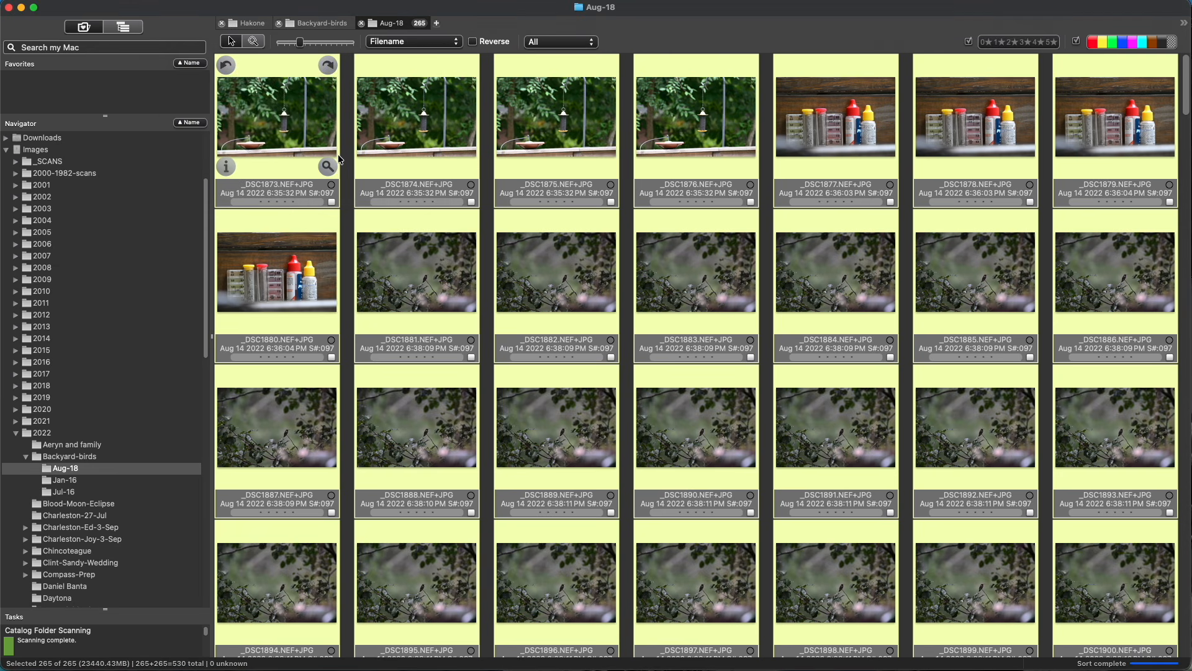
Rename the selected Aug-18 photos with the string "Backyard Birds {headline}-{seqn}", resetting the sequence to start at 0001.
left_click(140, 1)
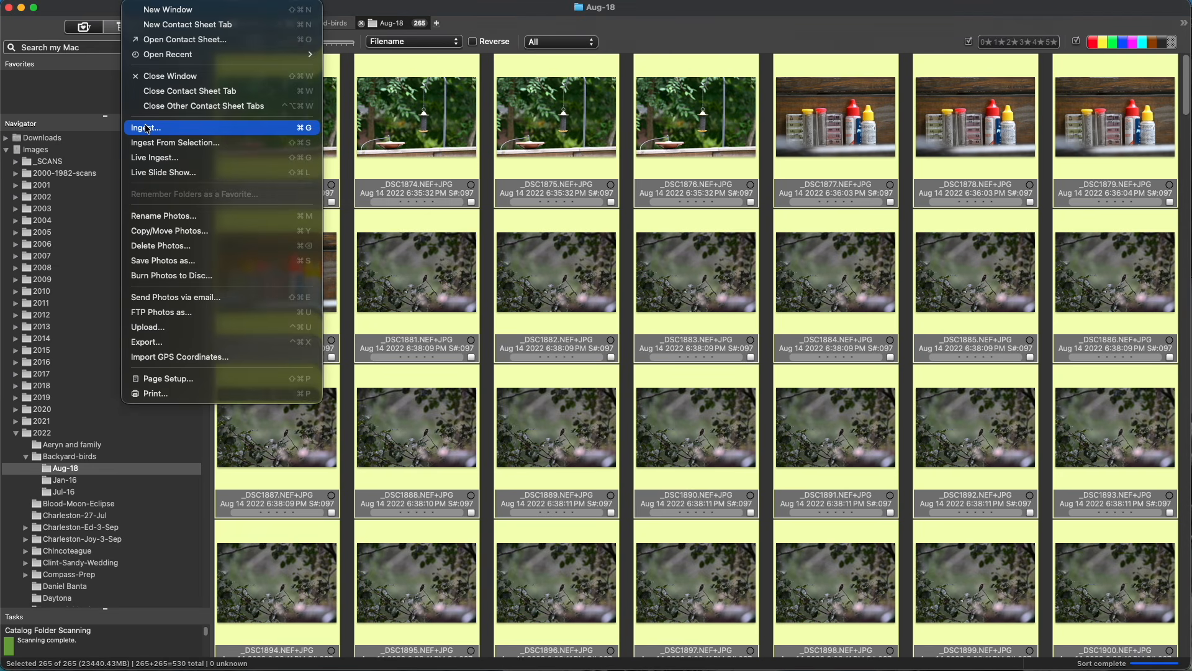
left_click(160, 217)
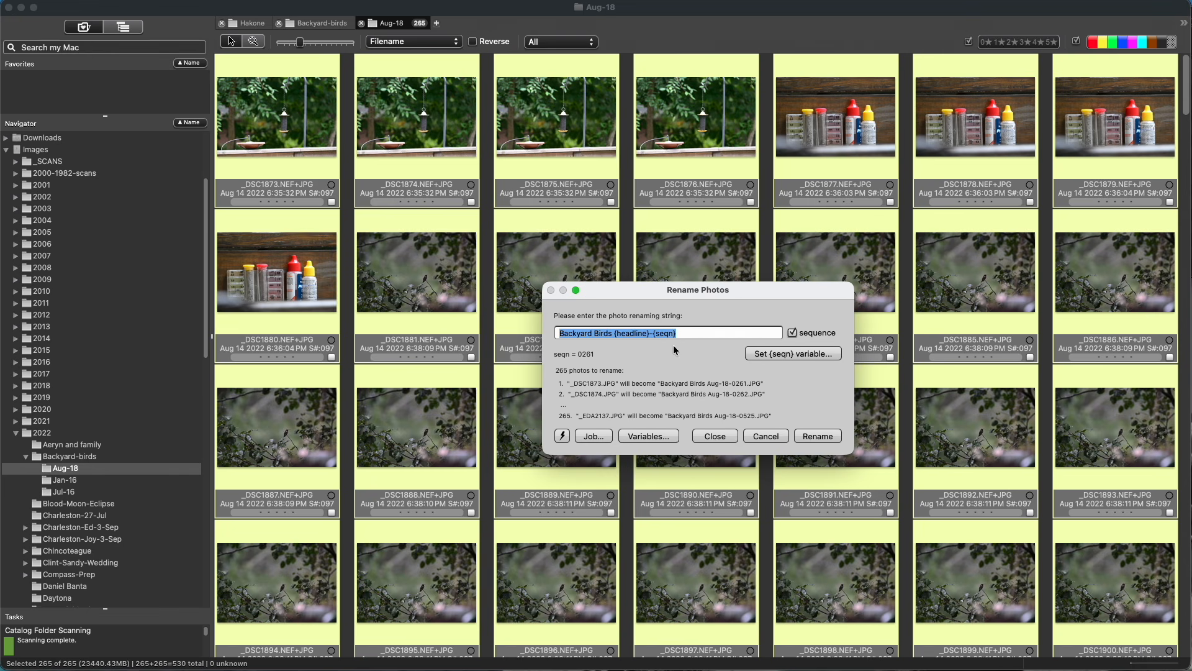
left_click(816, 354)
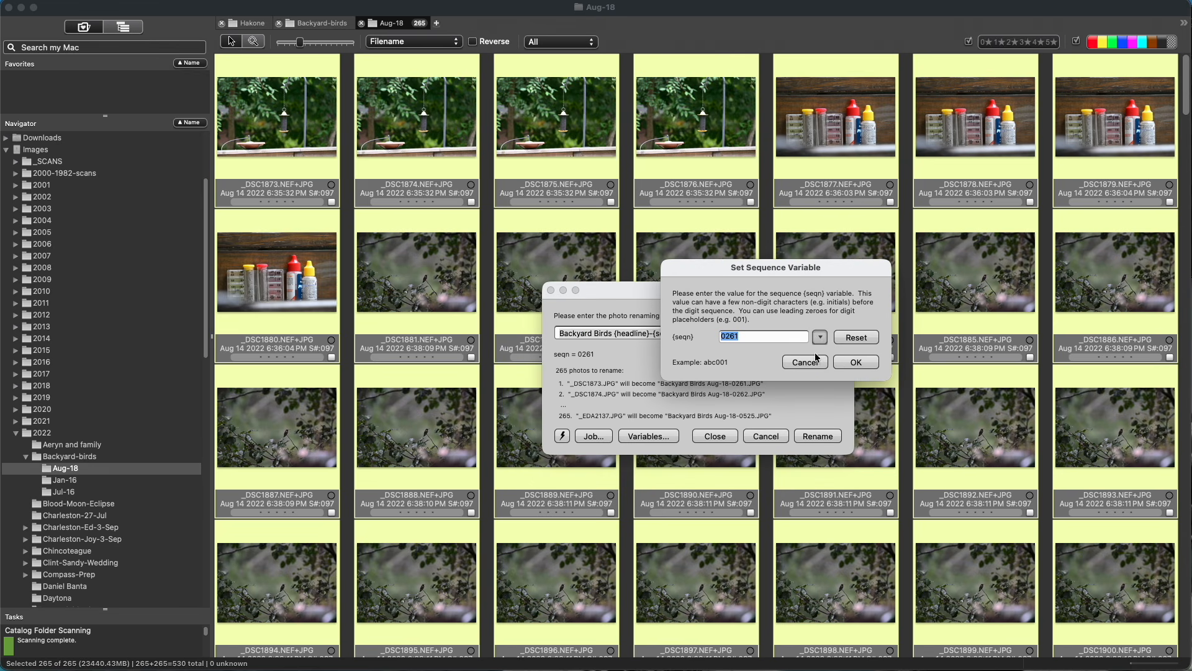
left_click(849, 337)
left_click(856, 361)
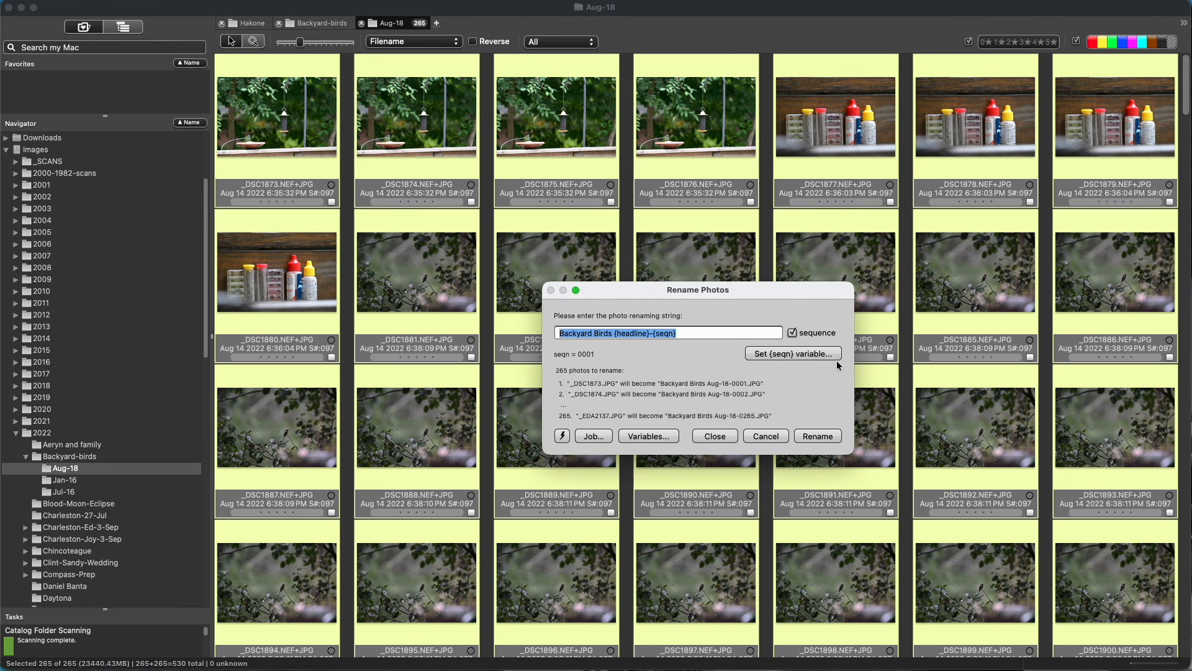
left_click(816, 436)
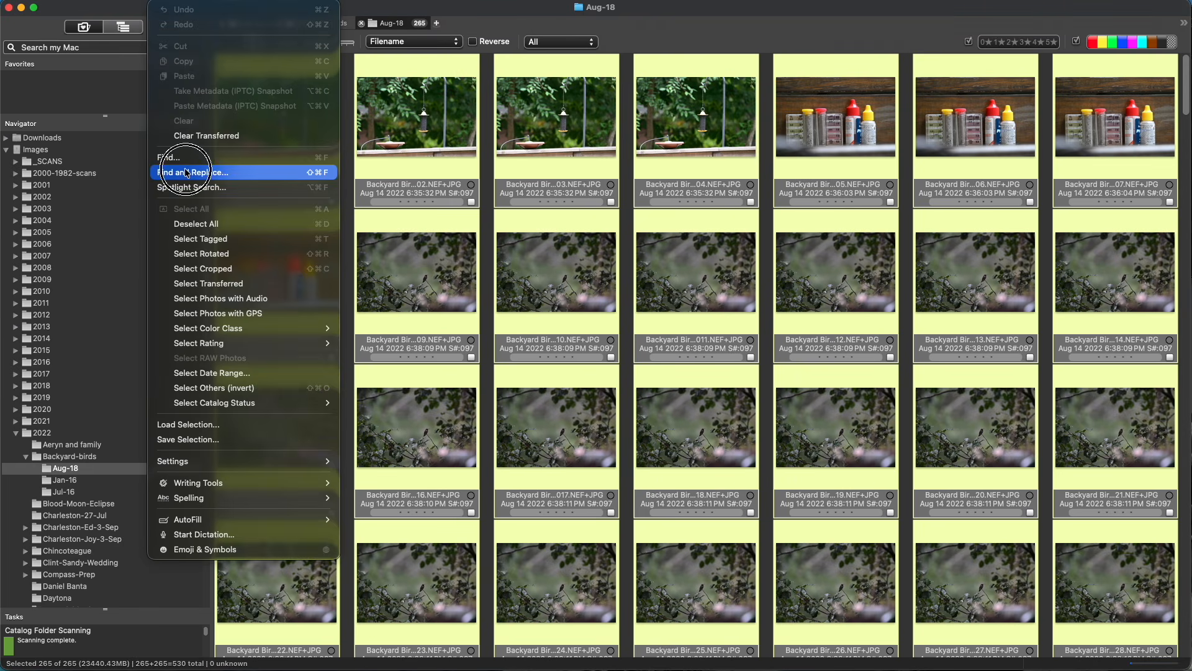
Replace the spaces with hyphens in the filenames of the selected Aug-18 photos using Find and Replace.
left_click(186, 173)
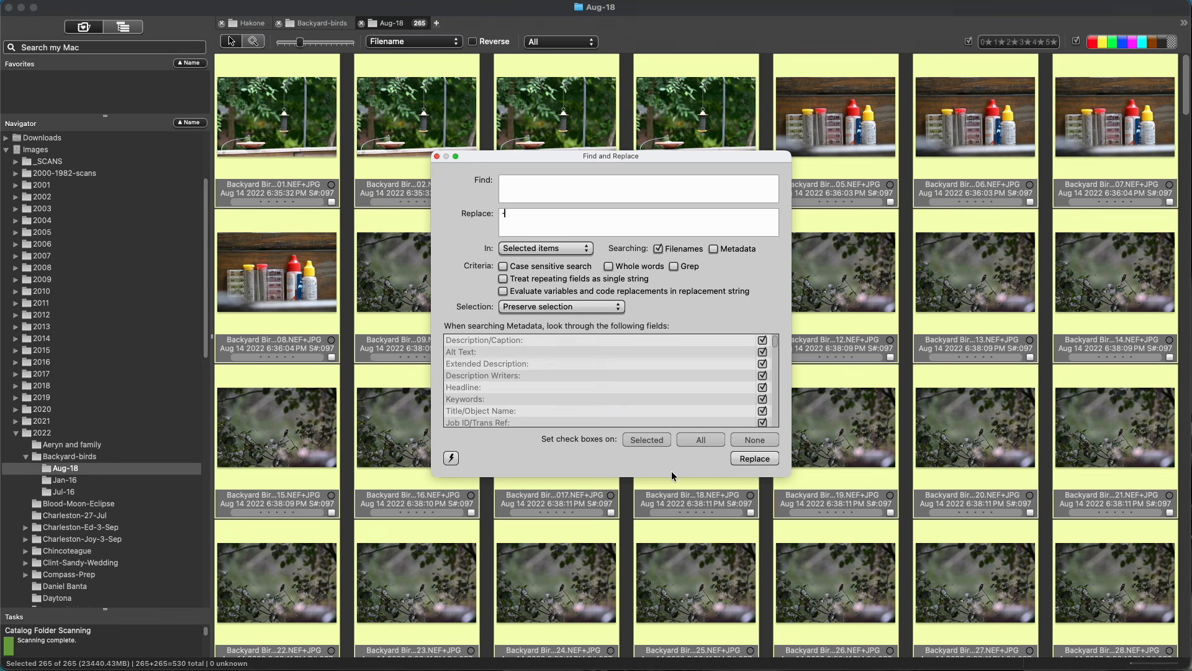
left_click(754, 458)
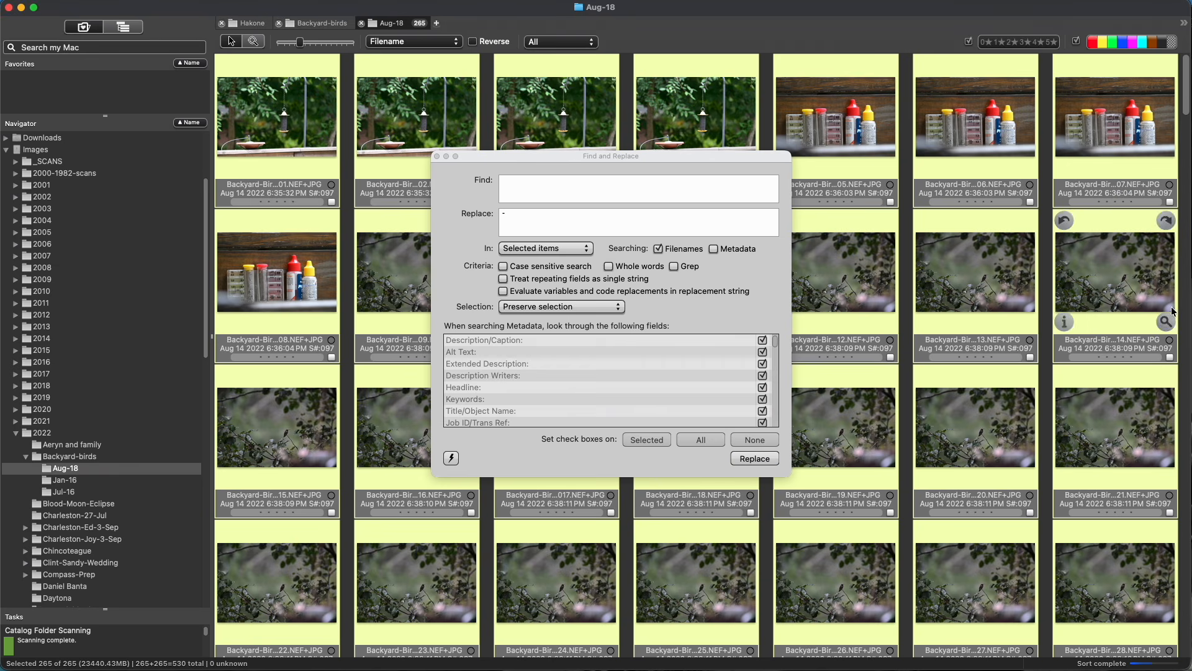
left_click(436, 156)
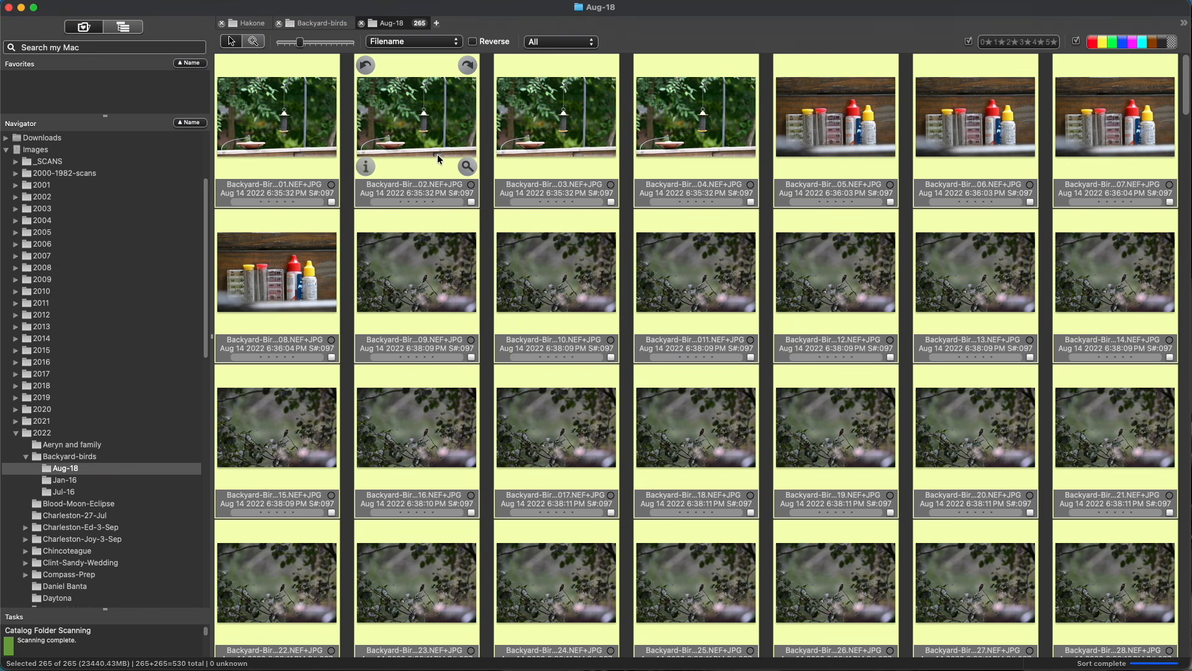
Move the selected Aug-18 photos to the 2022/Backyard-birds folder, deleting the originals.
left_click(131, 5)
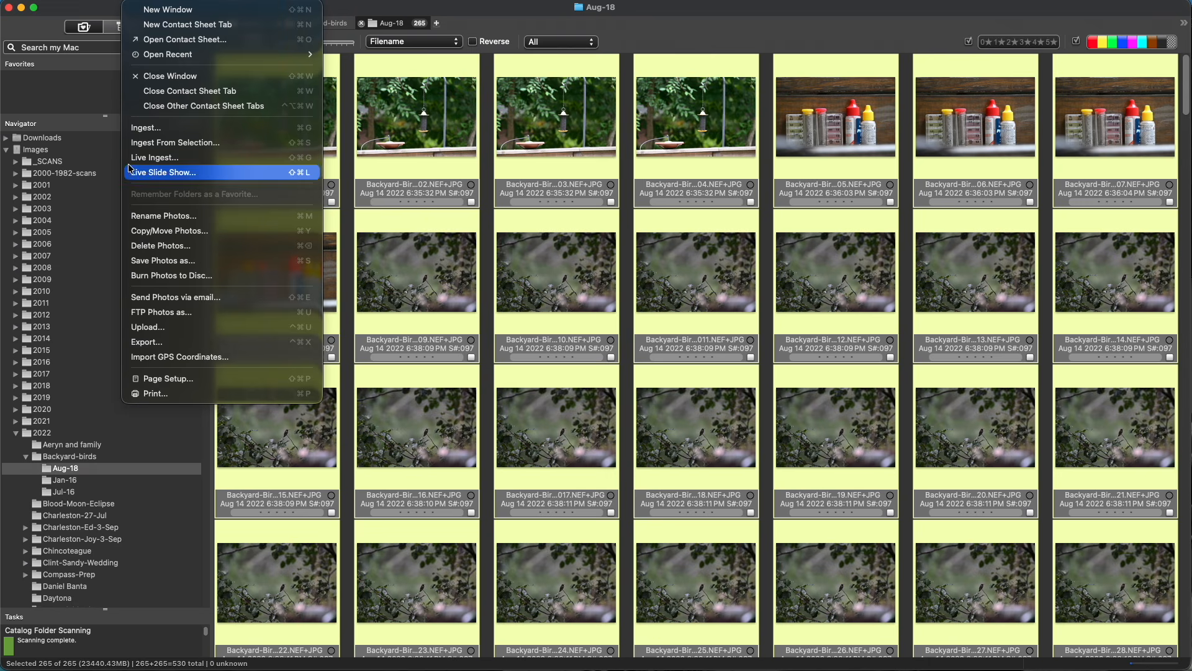
left_click(162, 230)
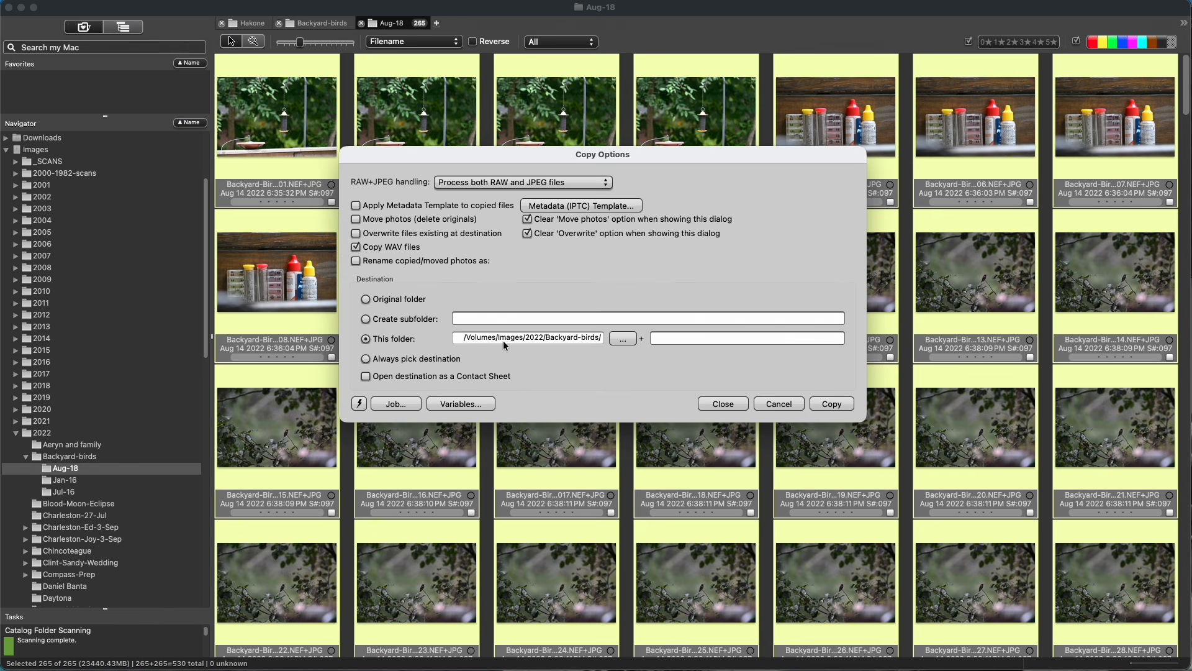
left_click(356, 219)
left_click(832, 403)
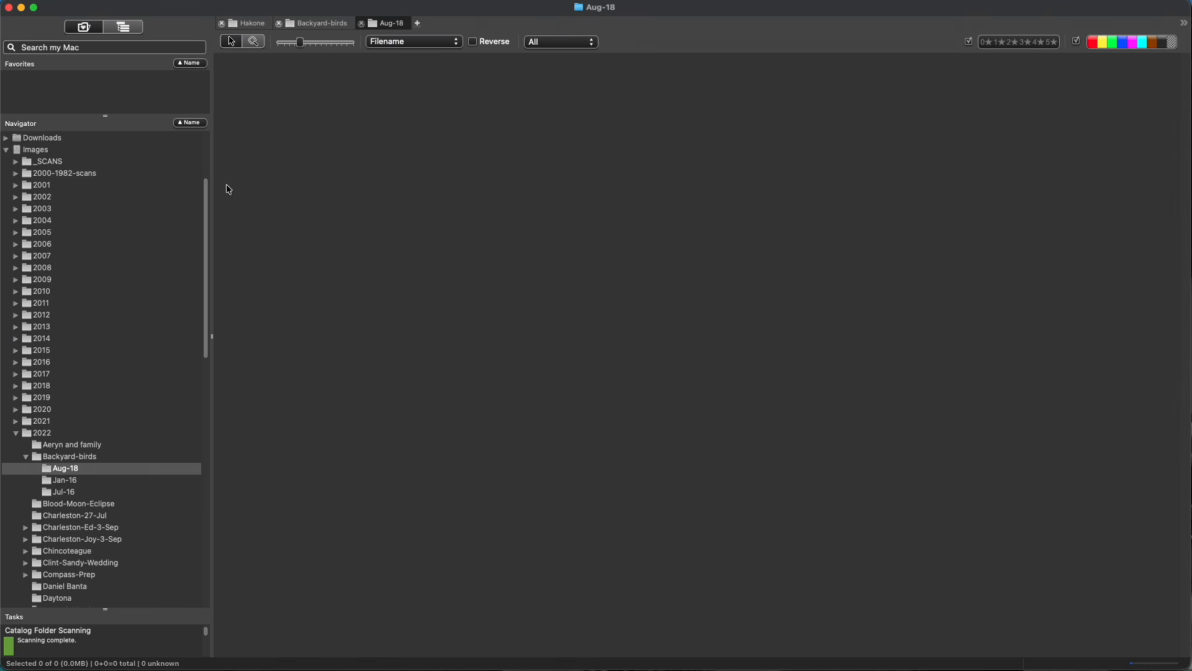
Close the emptied Aug-18 contact sheet and move the Aug-18 folder to the Trash.
key("super+w")
right_click(60, 472)
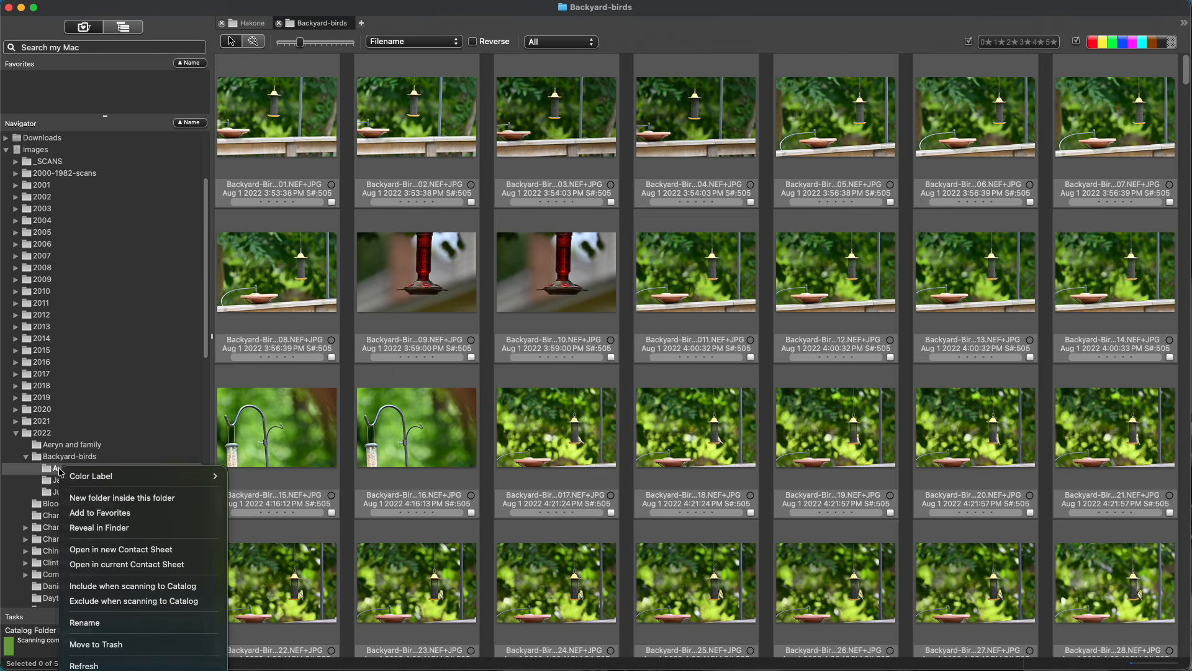
left_click(119, 645)
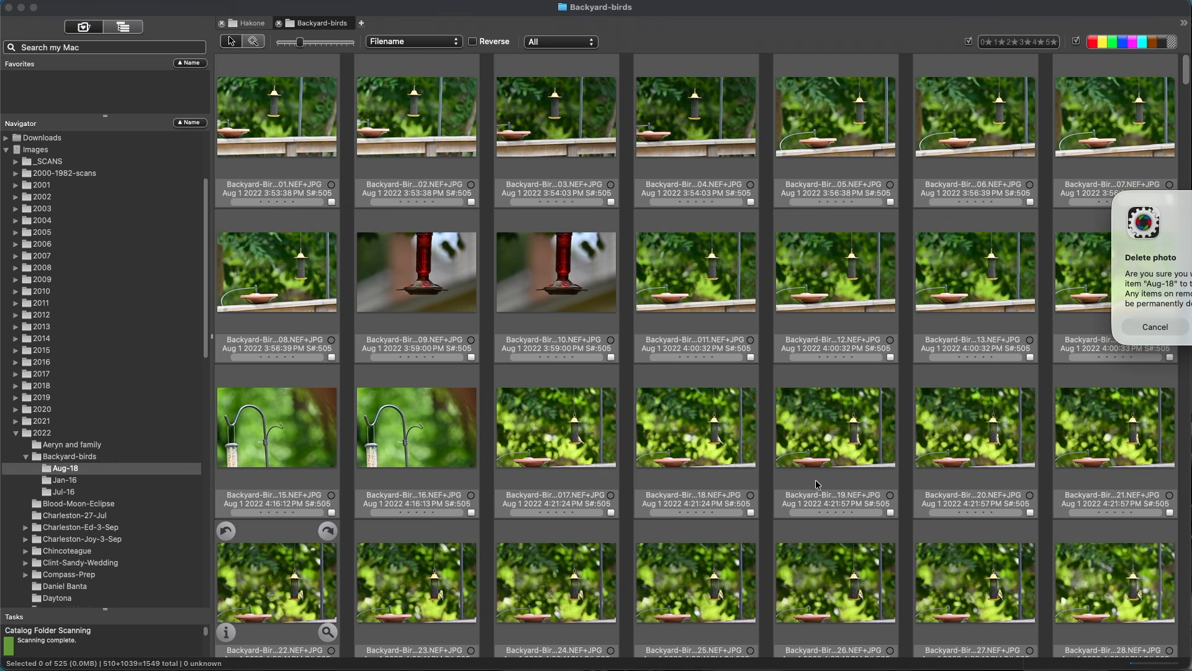
key("Return")
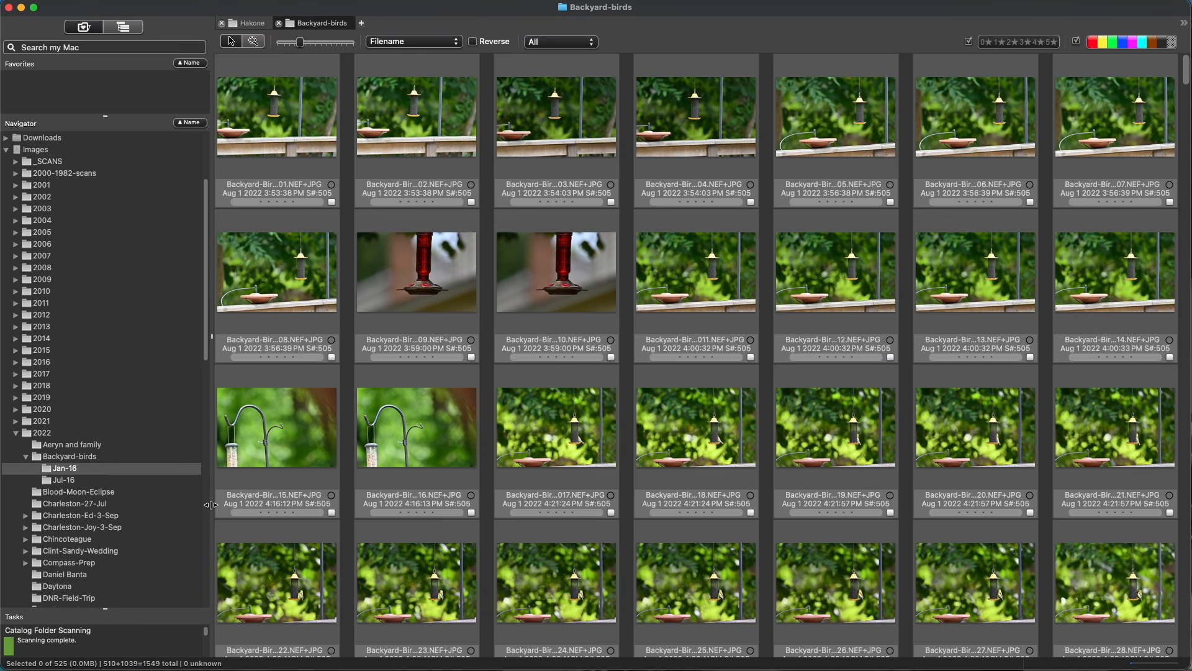